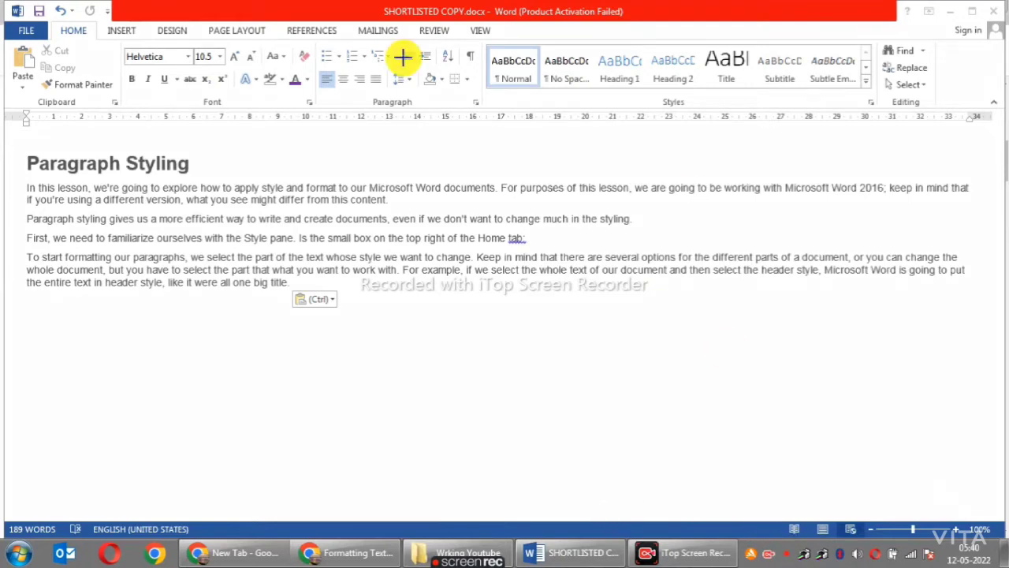
Step: Highlight the Font and Paragraph groups on the Home ribbon with emphasis boxes
mouse_move(118, 38)
left_mouse_down()
mouse_move(129, 74)
mouse_move(316, 102)
left_mouse_up()
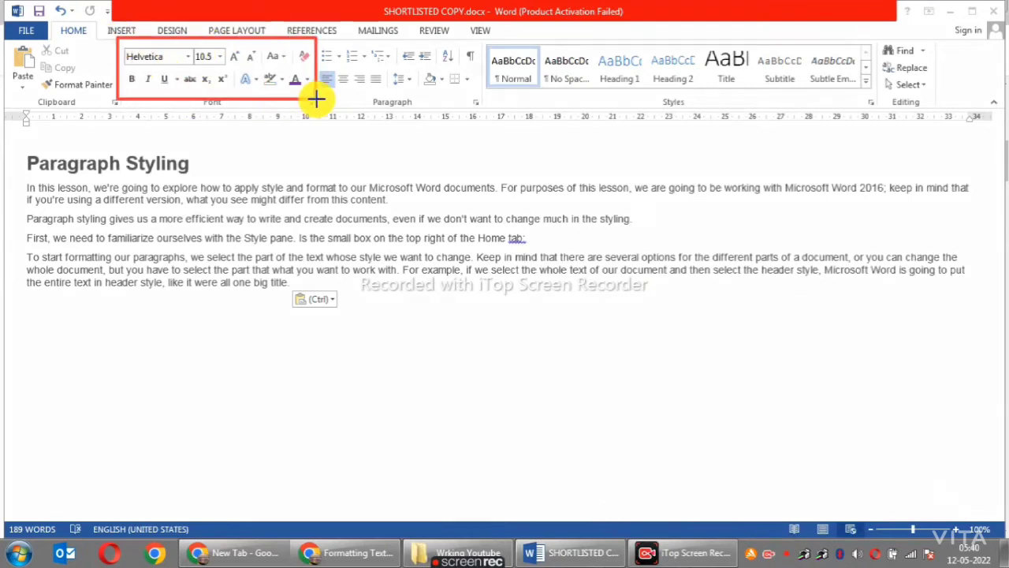
left_click_drag(535, 96, 826, 215)
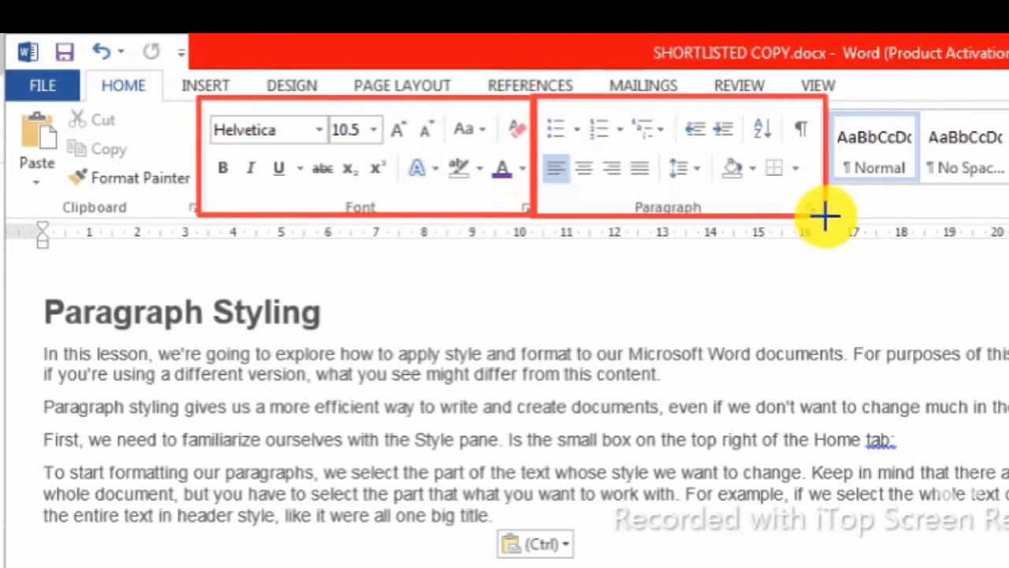
left_click_drag(826, 215, 826, 219)
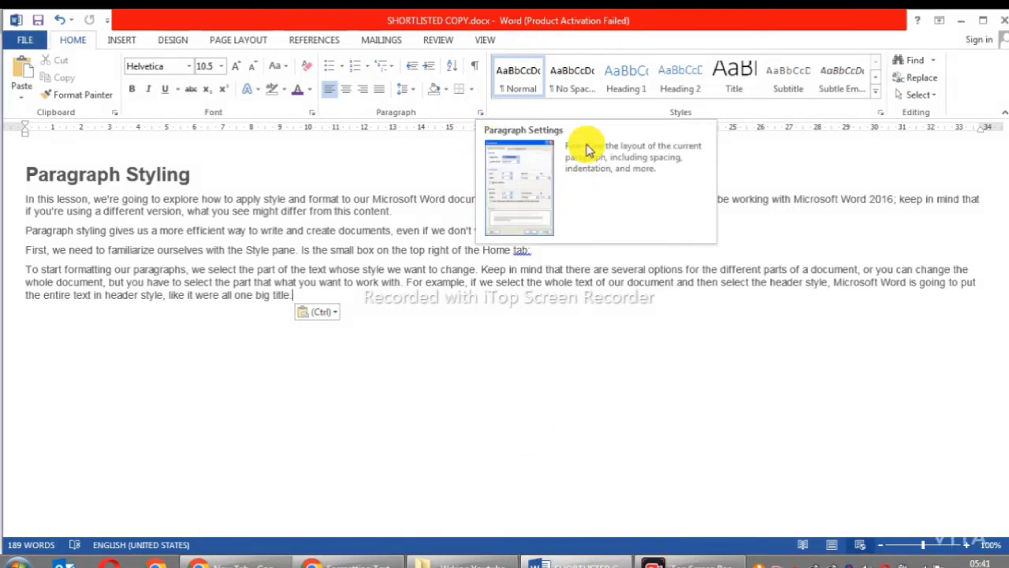
Step: Review the Paragraph dialog's alignment, indentation and spacing-before settings, then close it unchanged
left_click(479, 112)
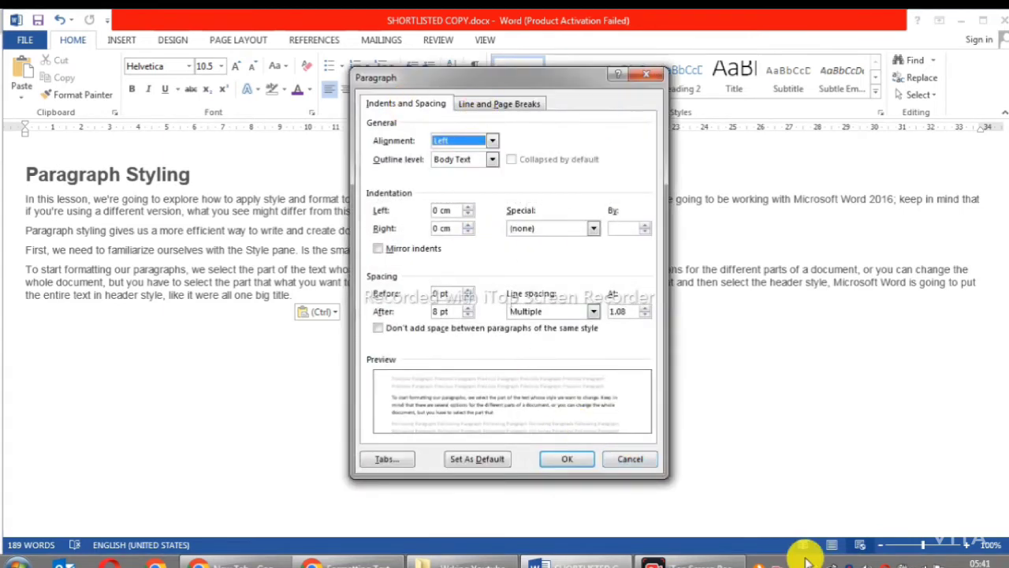
left_click_drag(511, 122, 603, 105)
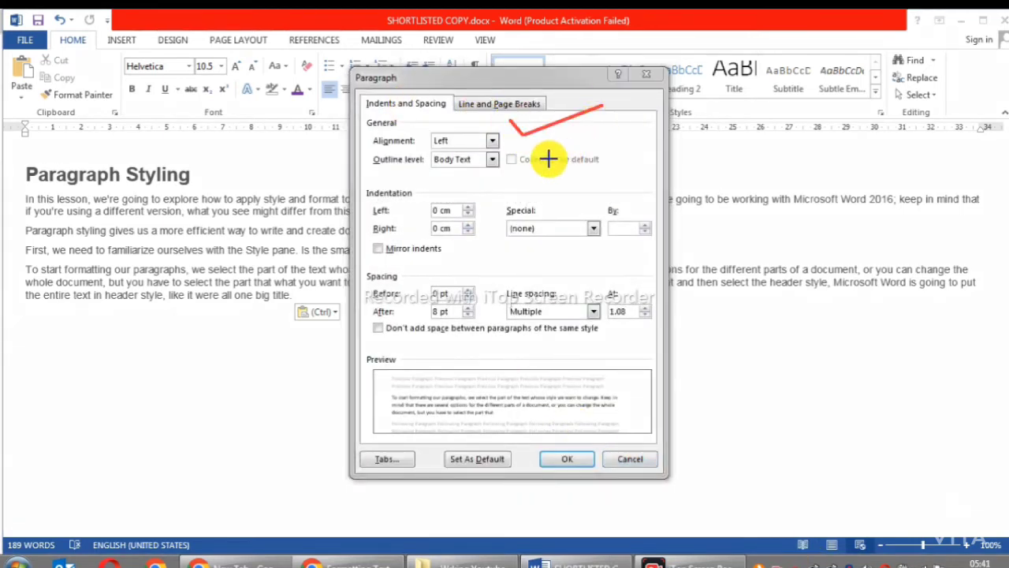
left_click_drag(591, 142, 656, 136)
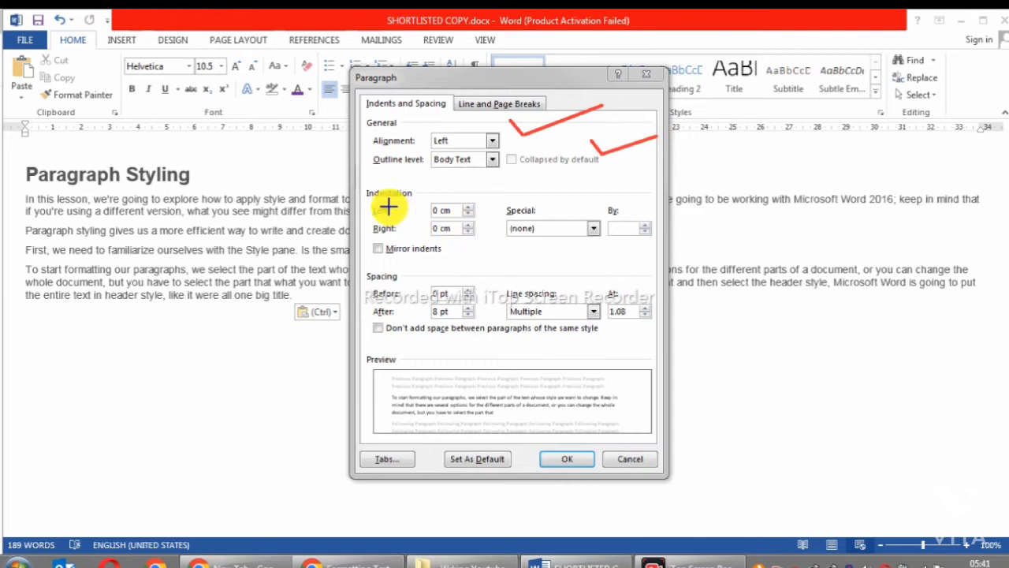
left_click_drag(481, 195, 550, 170)
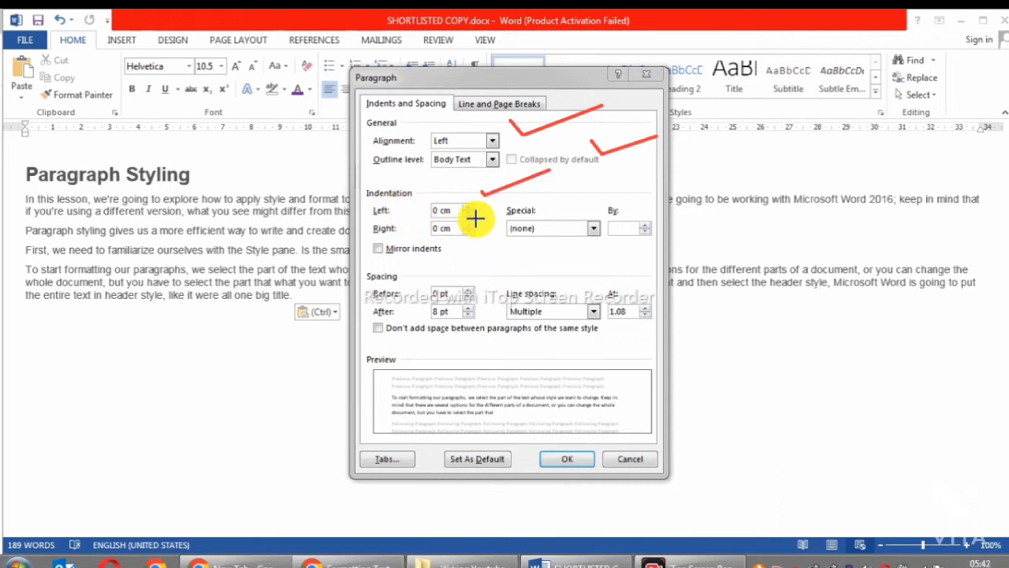
left_click_drag(478, 217, 518, 196)
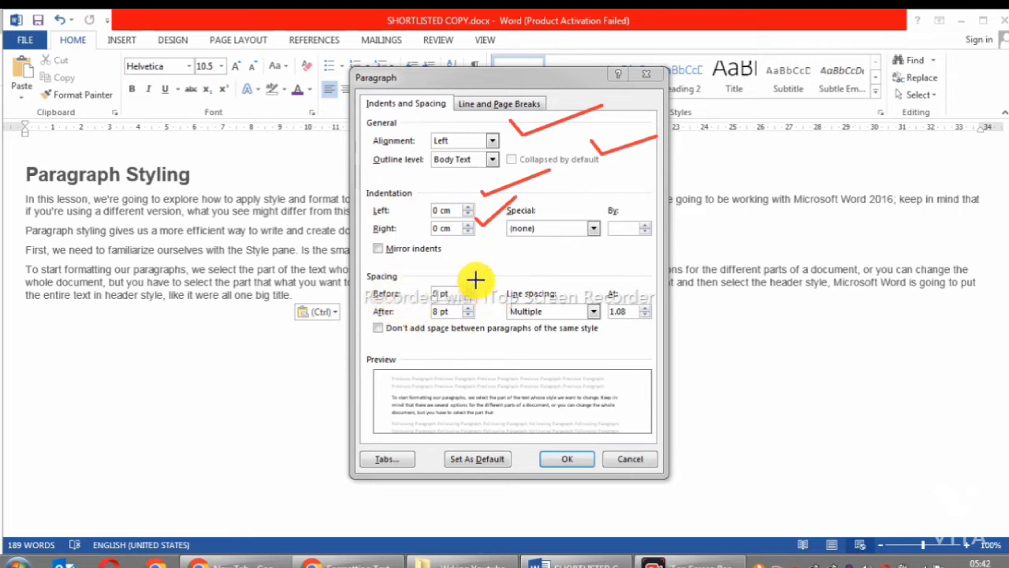
left_click_drag(478, 283, 533, 261)
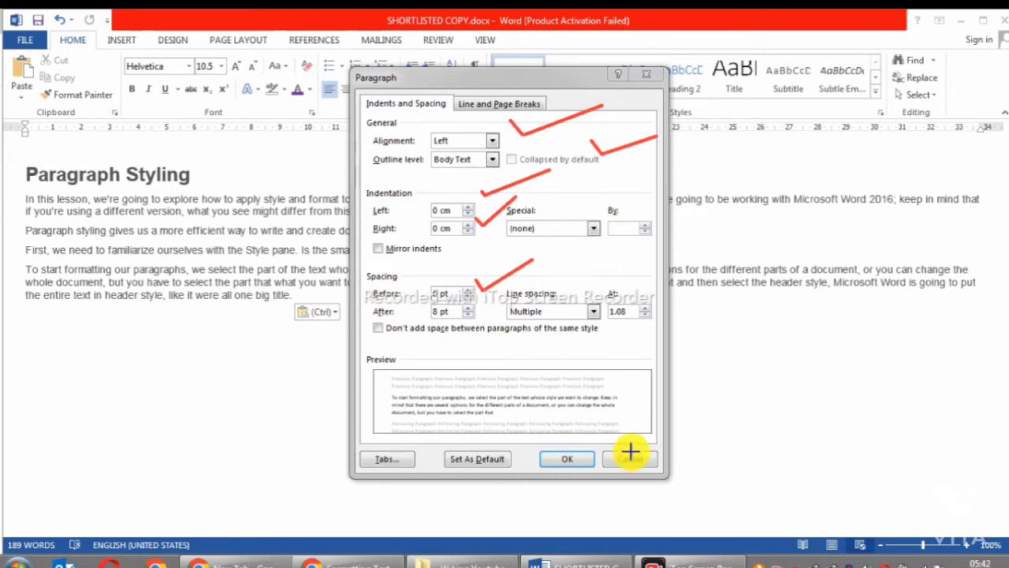
key("Escape")
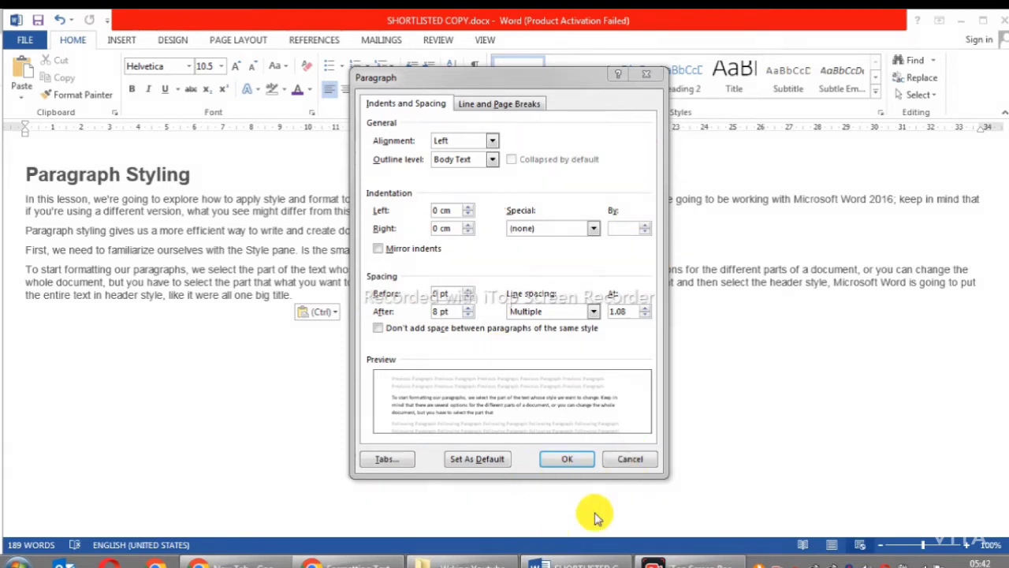
left_click(628, 458)
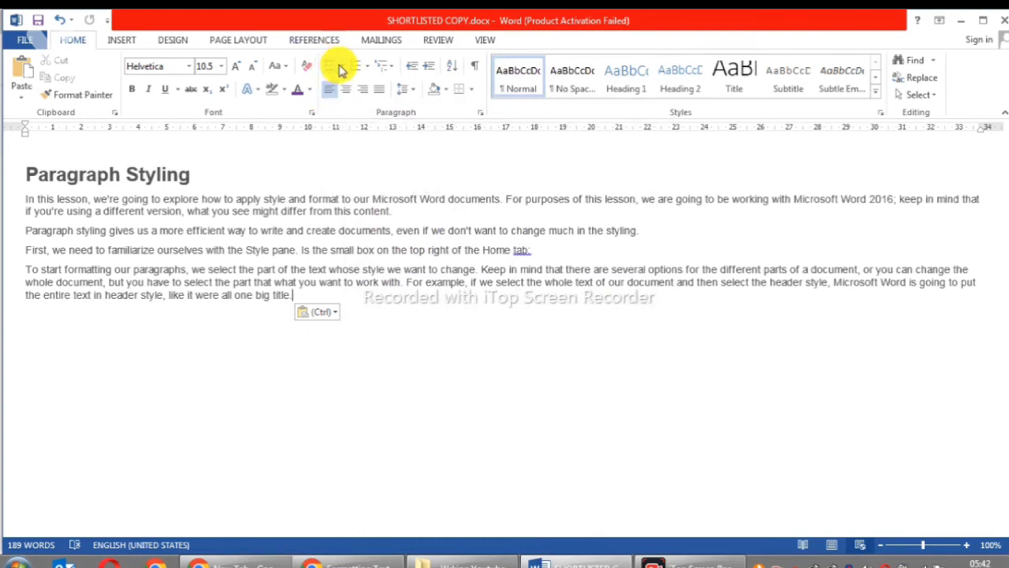
Step: Select the How to Apply steps and bring up the bullet style choices
mouse_move(93, 295)
left_mouse_down()
mouse_move(48, 269)
mouse_move(22, 202)
left_mouse_up()
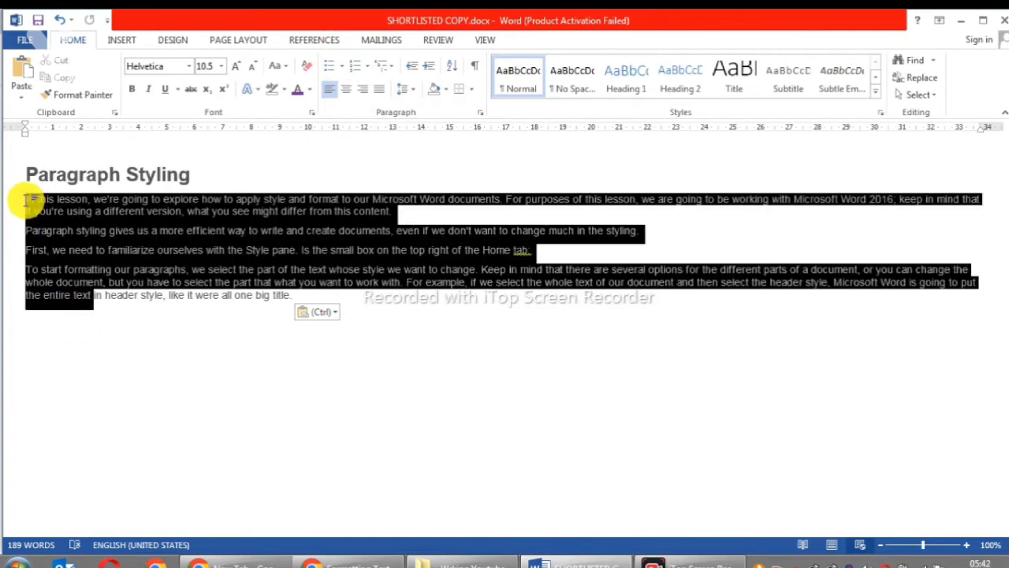
left_click(341, 68)
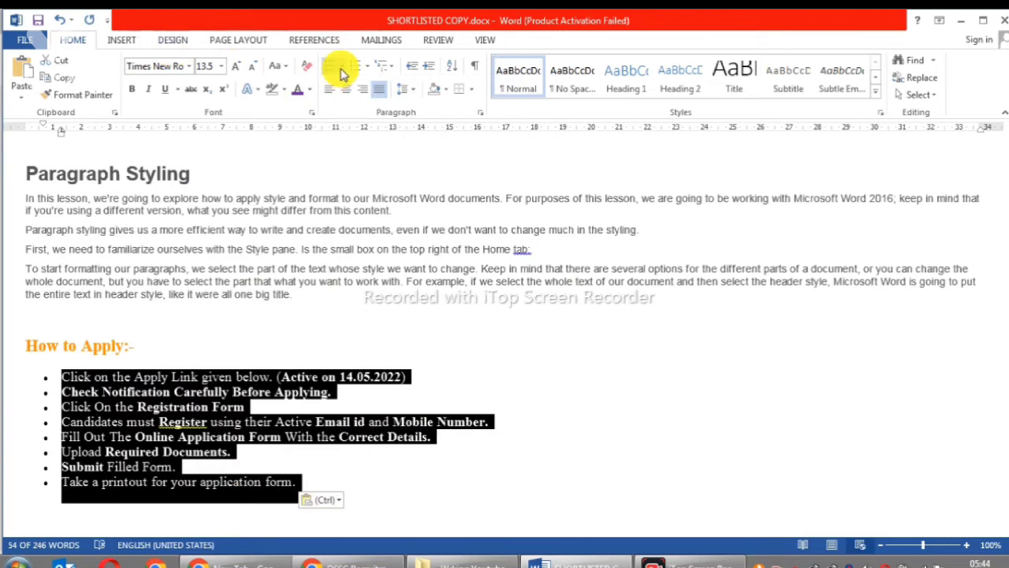
left_click(341, 70)
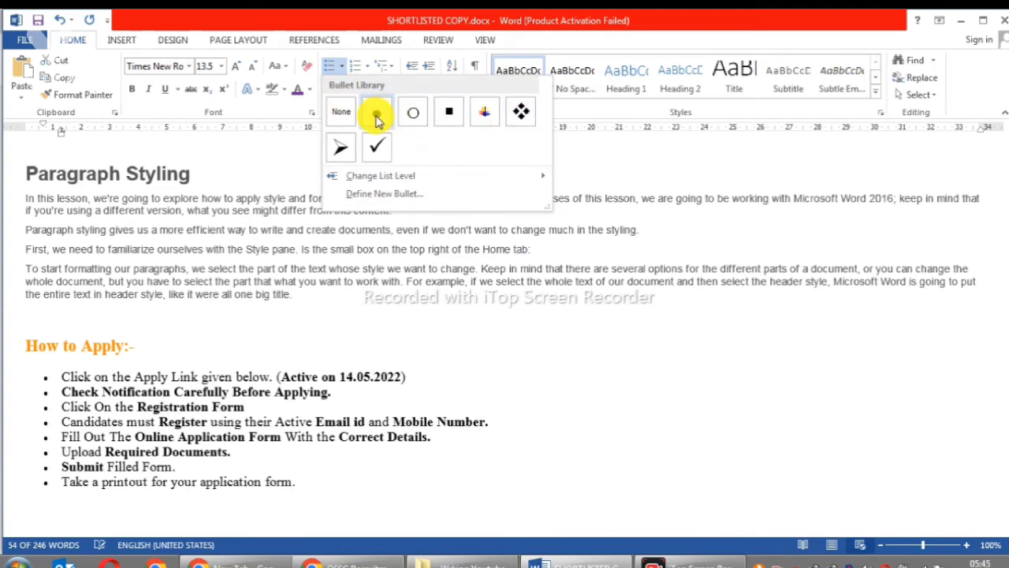
Step: Apply round bullets to the list, then switch to checkmark and finally diamond bullets
left_click(378, 116)
left_click(341, 67)
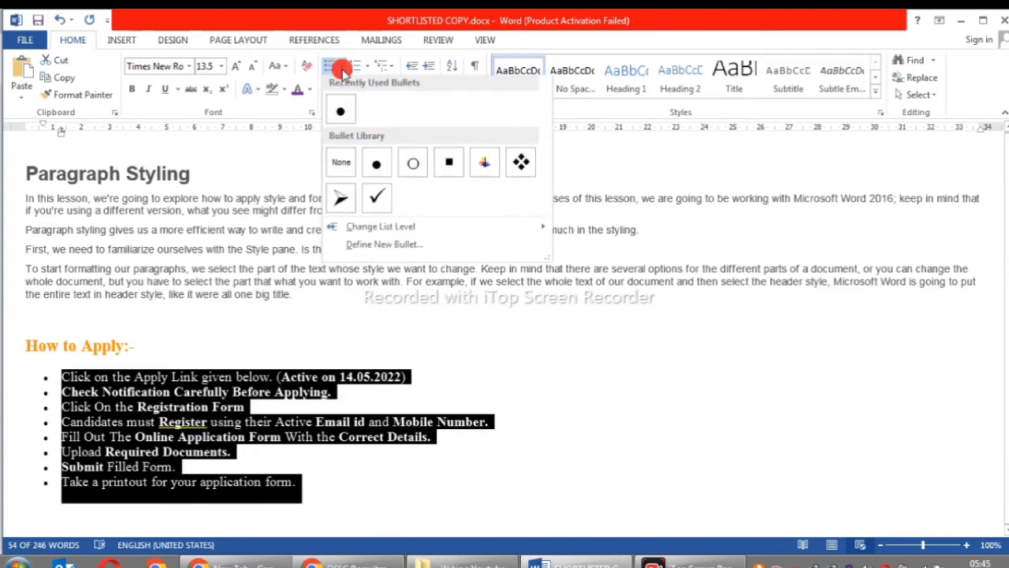
left_click(376, 207)
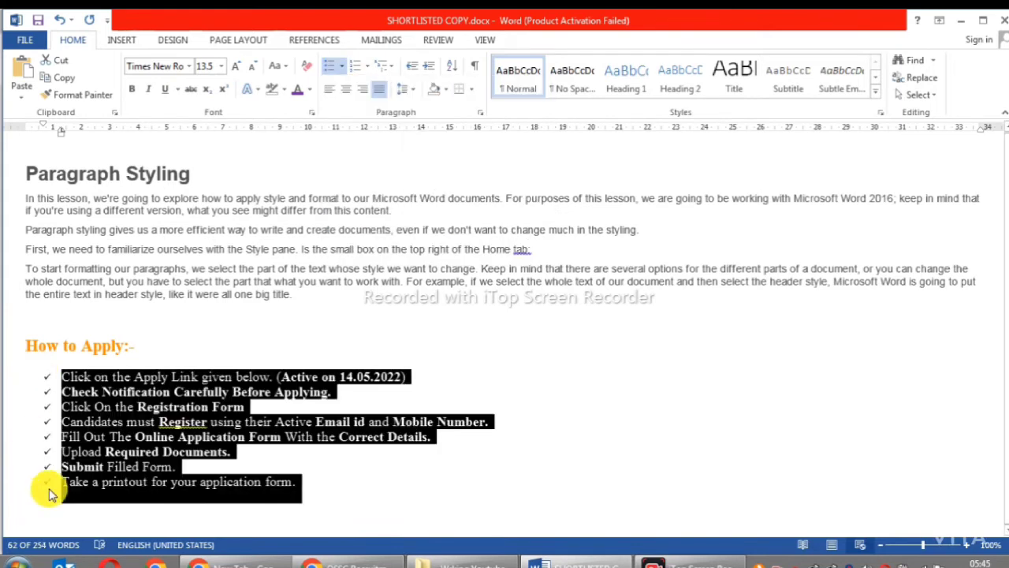
left_click(342, 67)
left_click(519, 166)
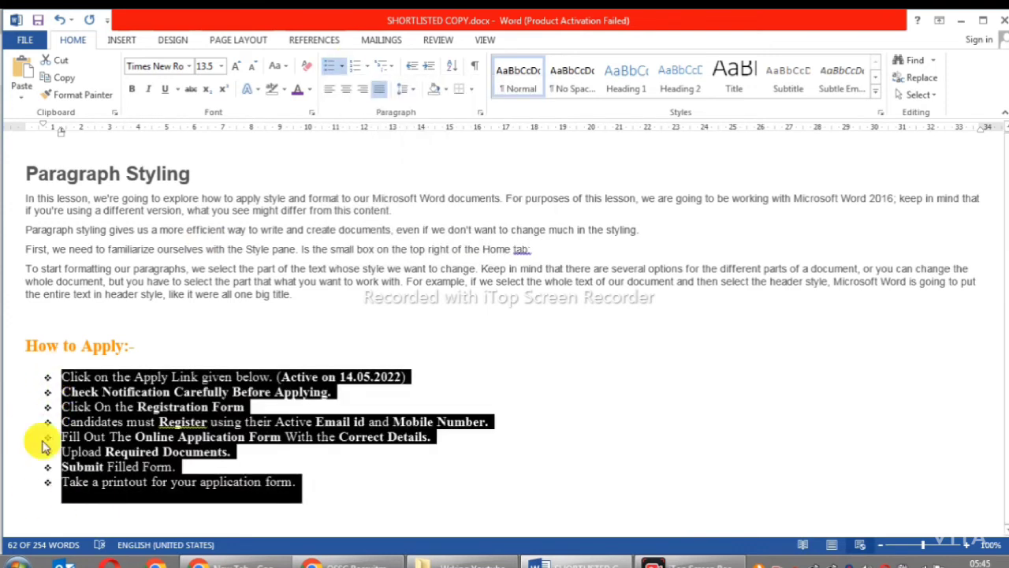
Step: Close the bullet choices unchanged and preview the list as numbered 1–8
left_click(342, 67)
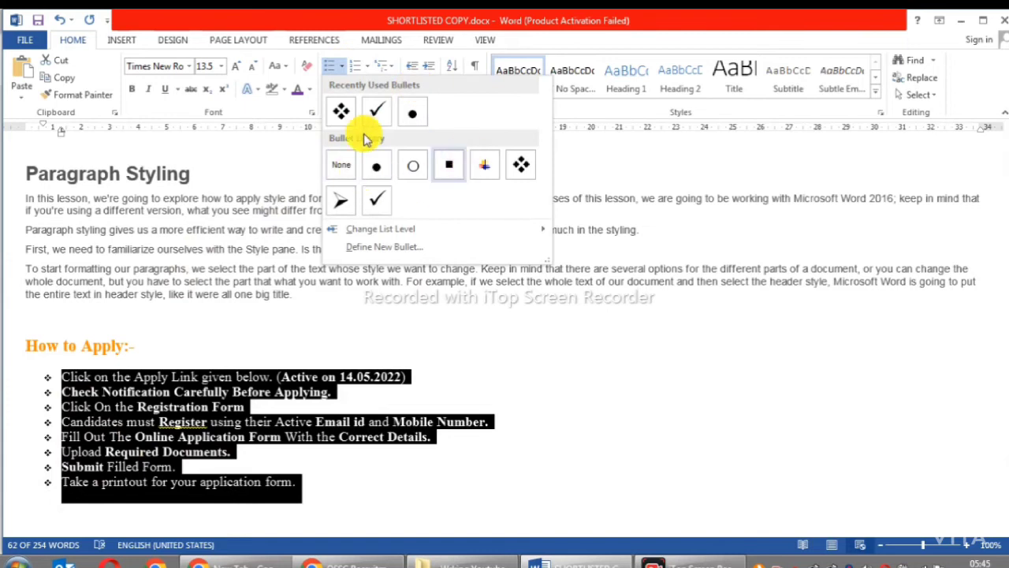
left_click(527, 386)
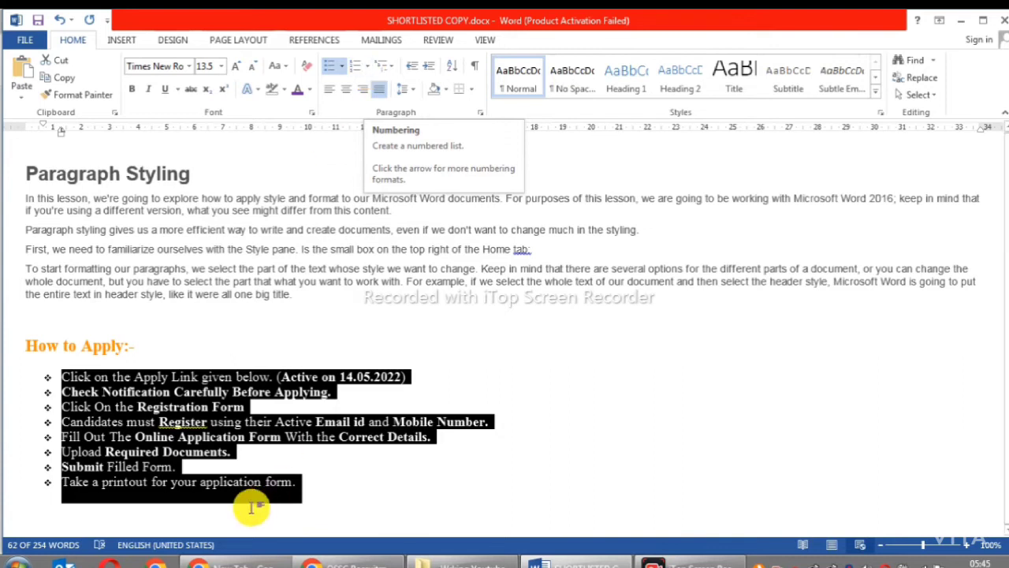
left_click(366, 65)
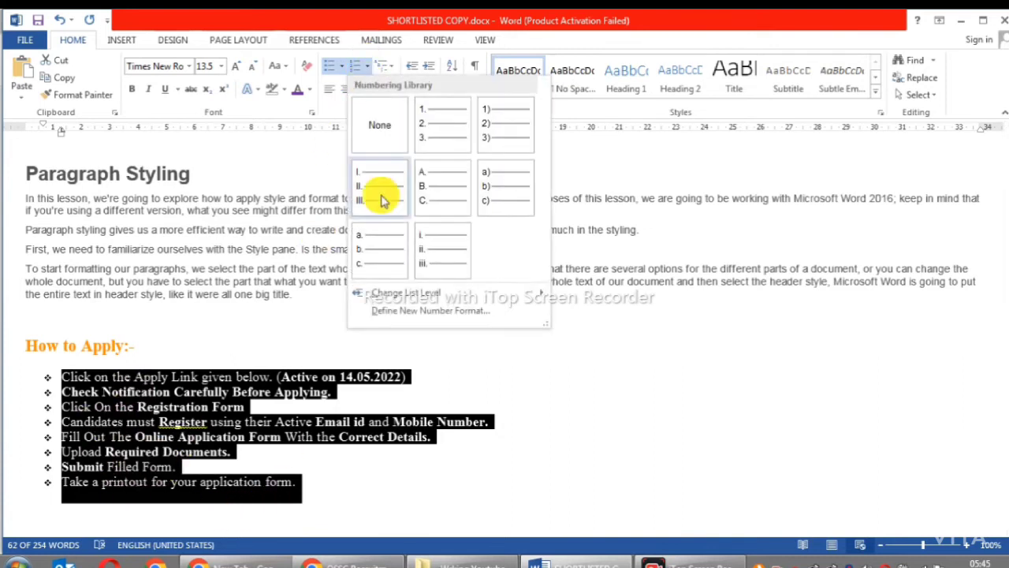
Step: Apply the 1. 2. 3. numbering format to the eight How to Apply steps
left_click(438, 125)
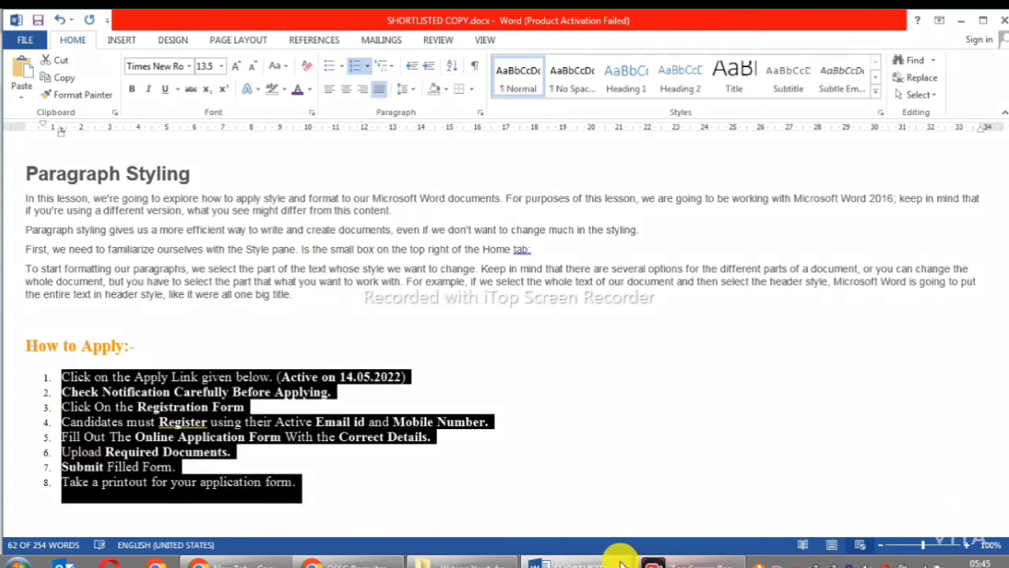
left_click_drag(23, 355, 61, 496)
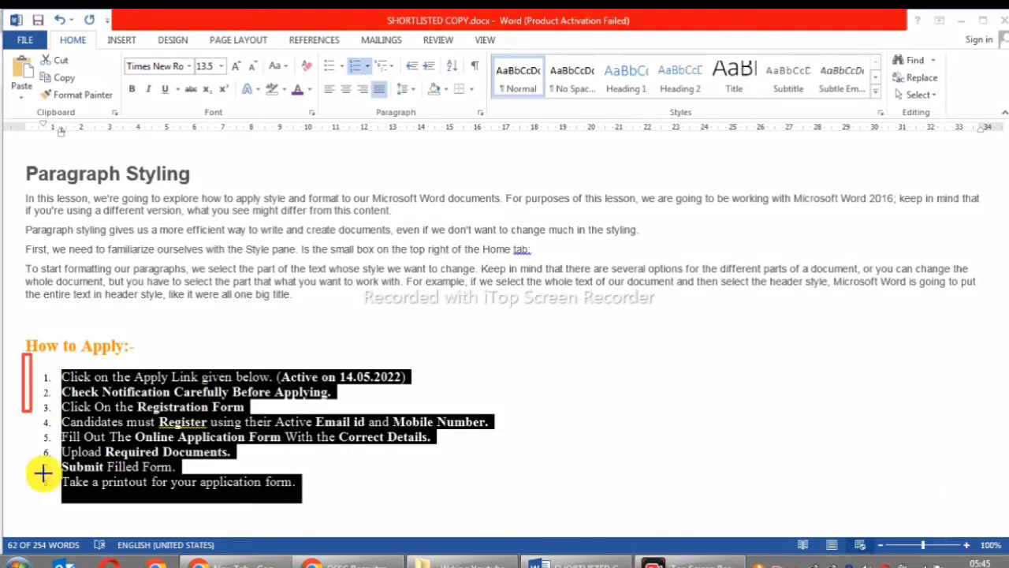
left_click(563, 535)
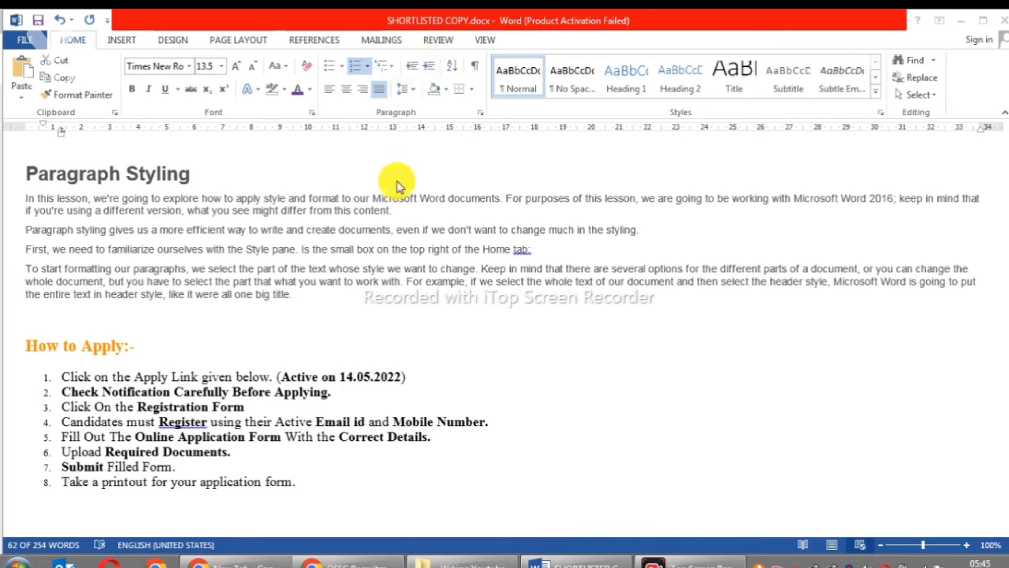
Step: Select all eight numbered steps and increase their indent repeatedly, far to the right
left_click_drag(260, 495, 61, 376)
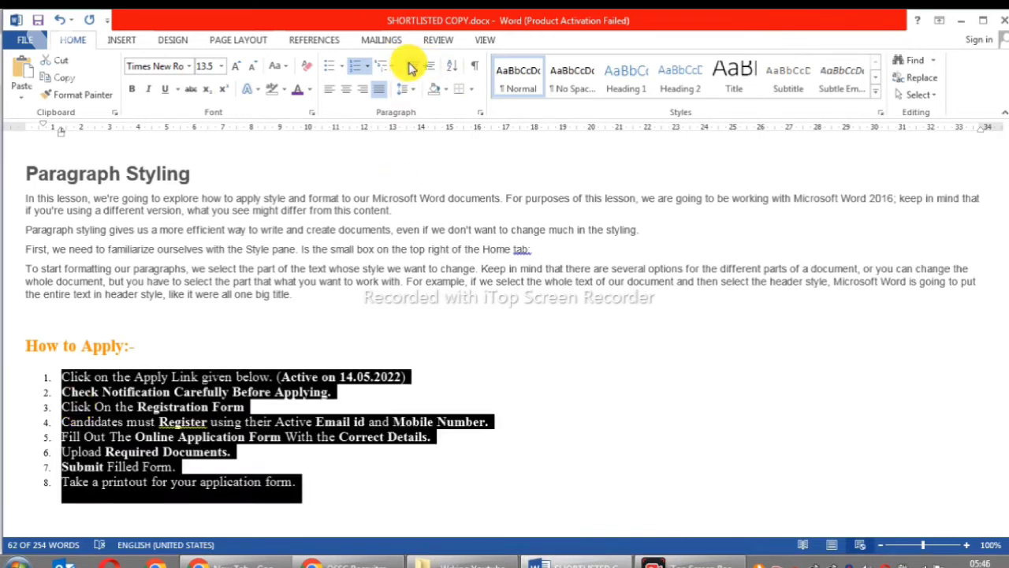
left_click(436, 67)
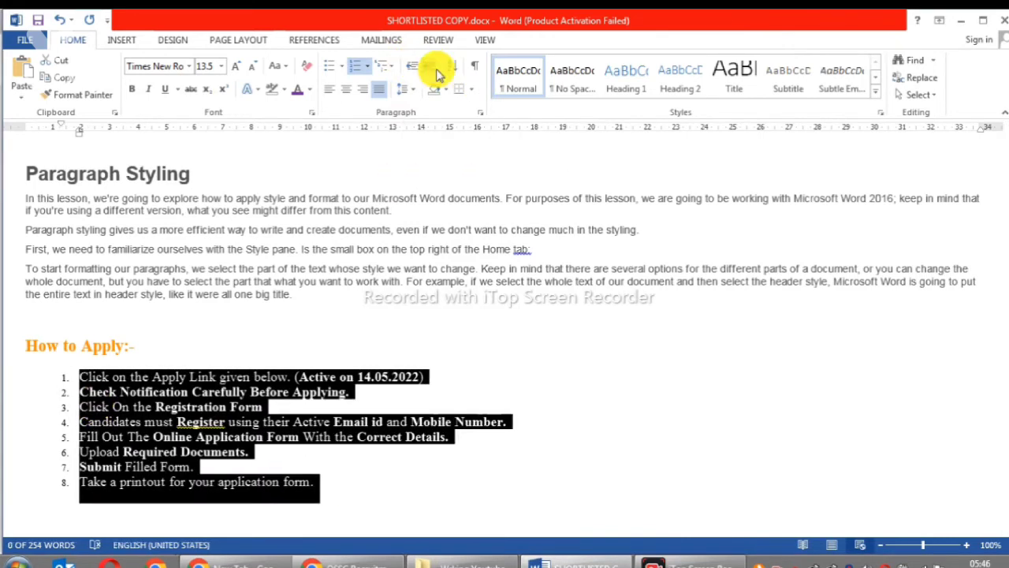
left_click(435, 68)
left_click(436, 70)
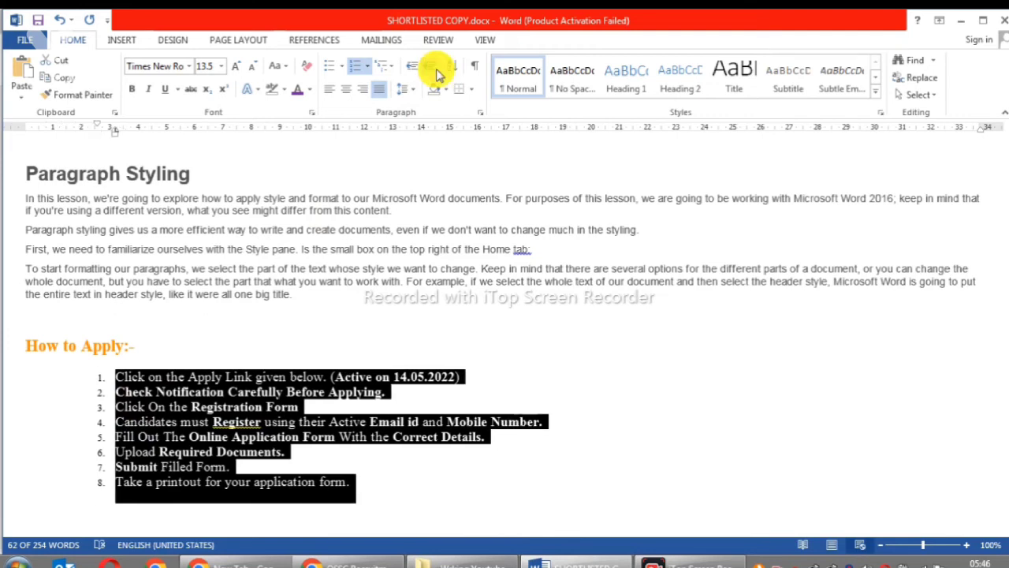
left_click(436, 70)
left_click(436, 70)
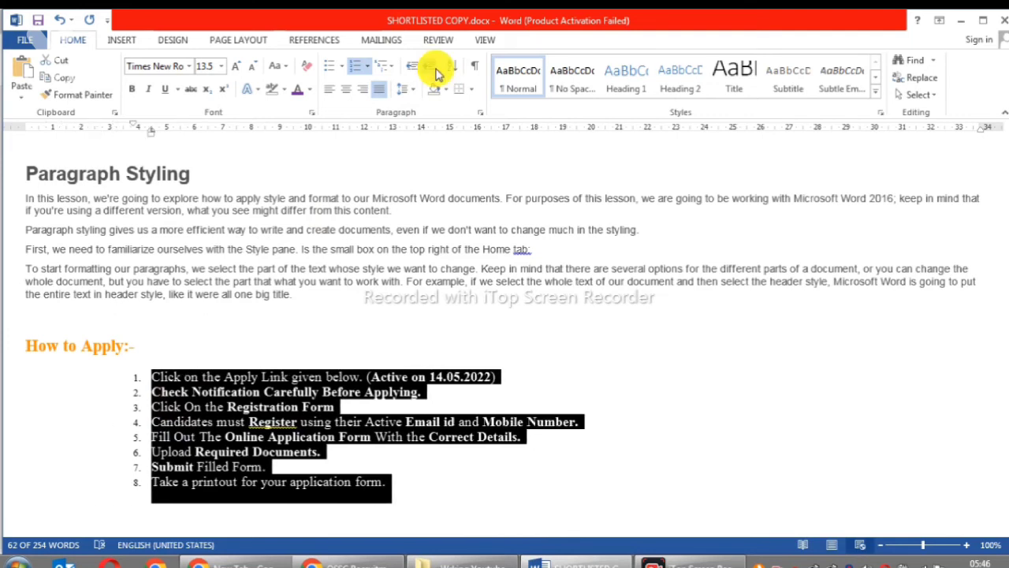
left_click(436, 69)
left_click(436, 70)
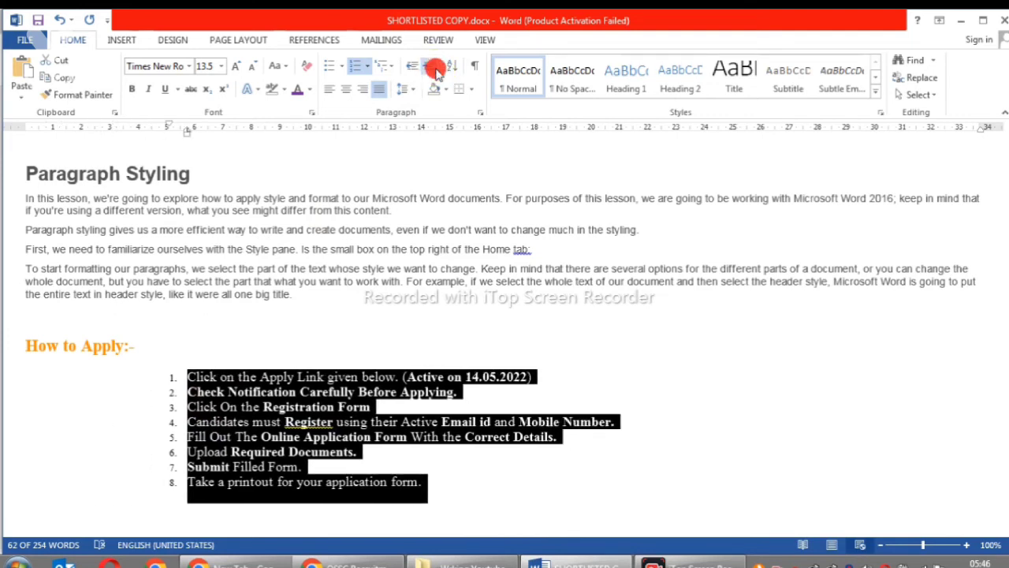
left_click(436, 69)
left_click(436, 69)
left_click(436, 70)
left_click(436, 69)
double_click(436, 69)
double_click(436, 70)
double_click(436, 70)
double_click(436, 70)
left_click(436, 69)
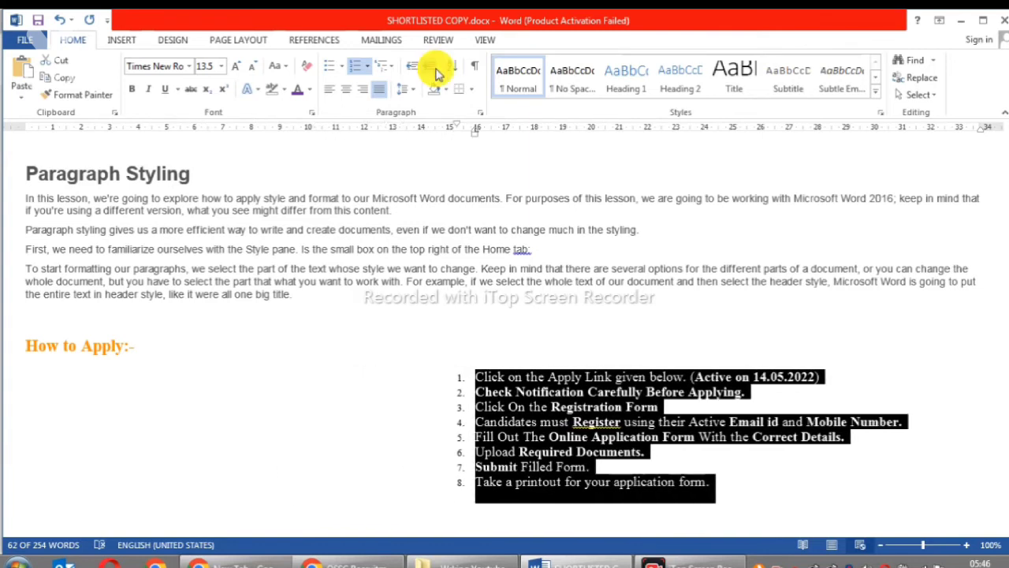
Step: Decrease the list's indent back left, then nudge it right a few steps again
double_click(410, 69)
double_click(410, 69)
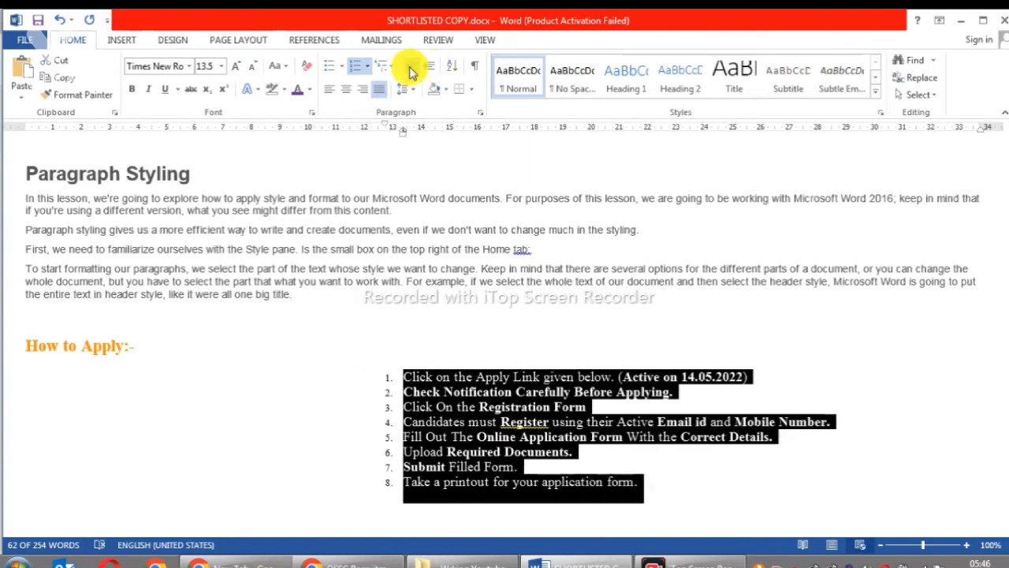
double_click(410, 70)
double_click(410, 69)
double_click(410, 69)
double_click(410, 69)
left_click(410, 70)
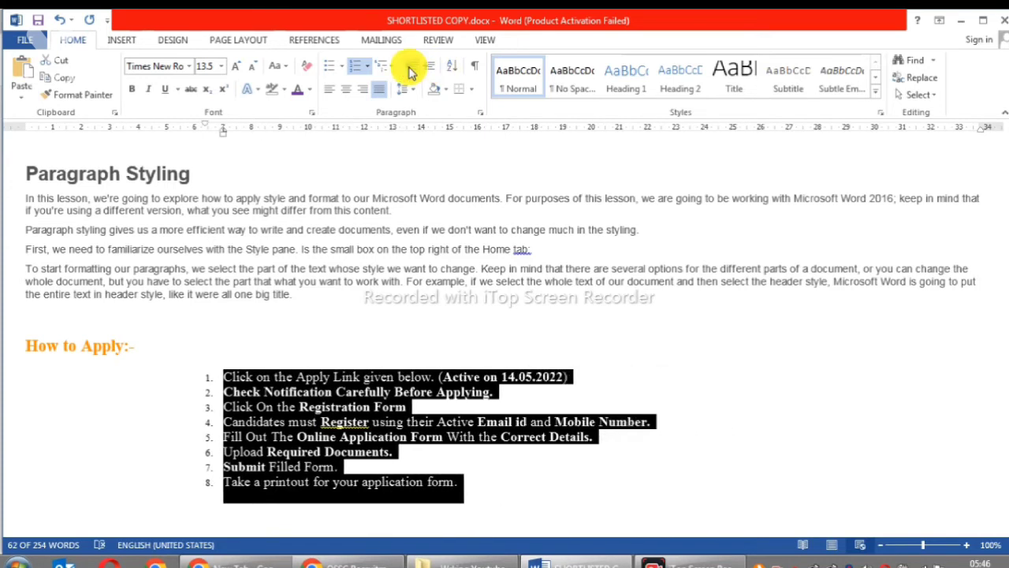
left_click(410, 70)
double_click(410, 69)
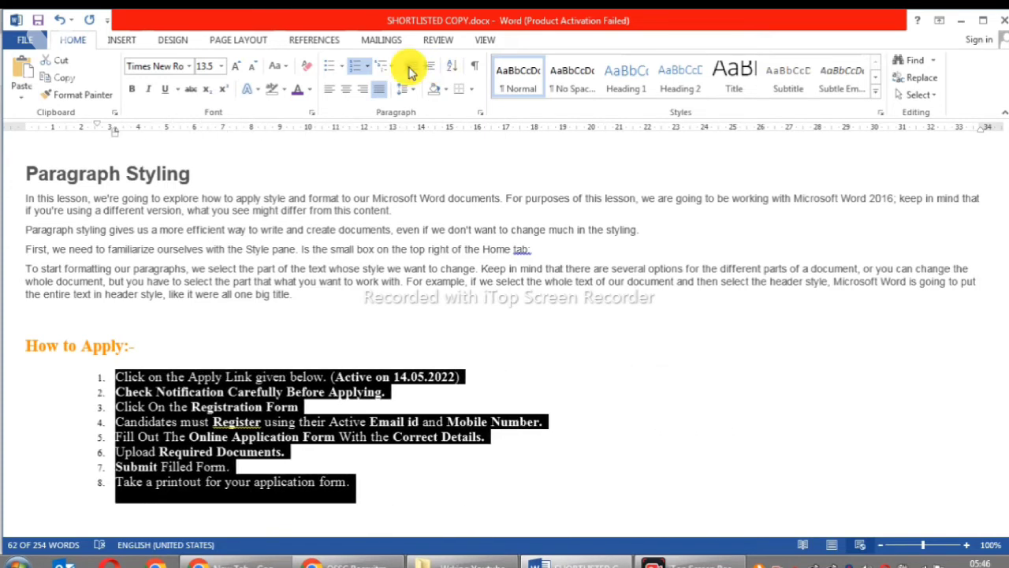
double_click(428, 67)
left_click(428, 67)
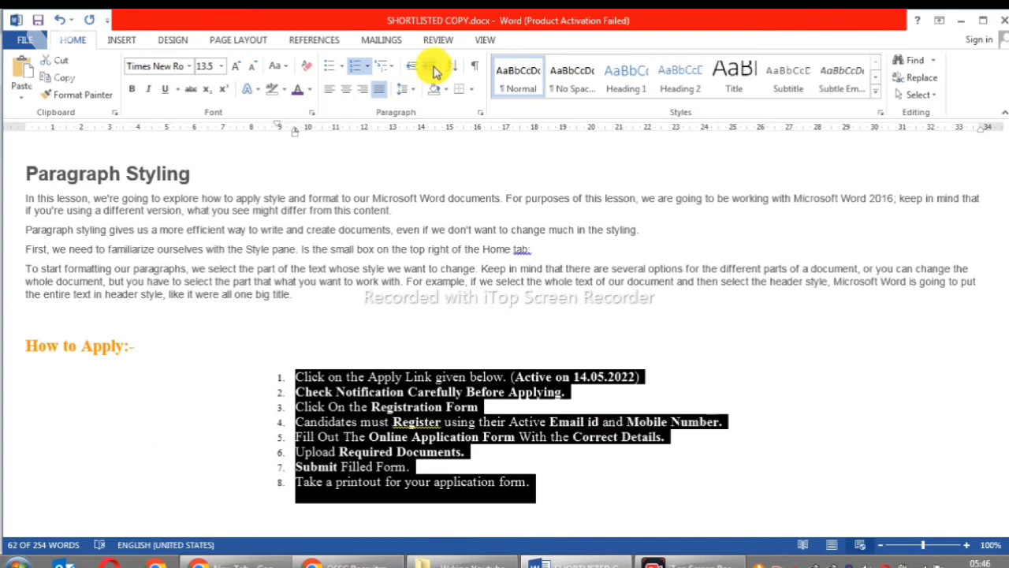
left_click(374, 375)
left_click_drag(374, 376, 142, 347)
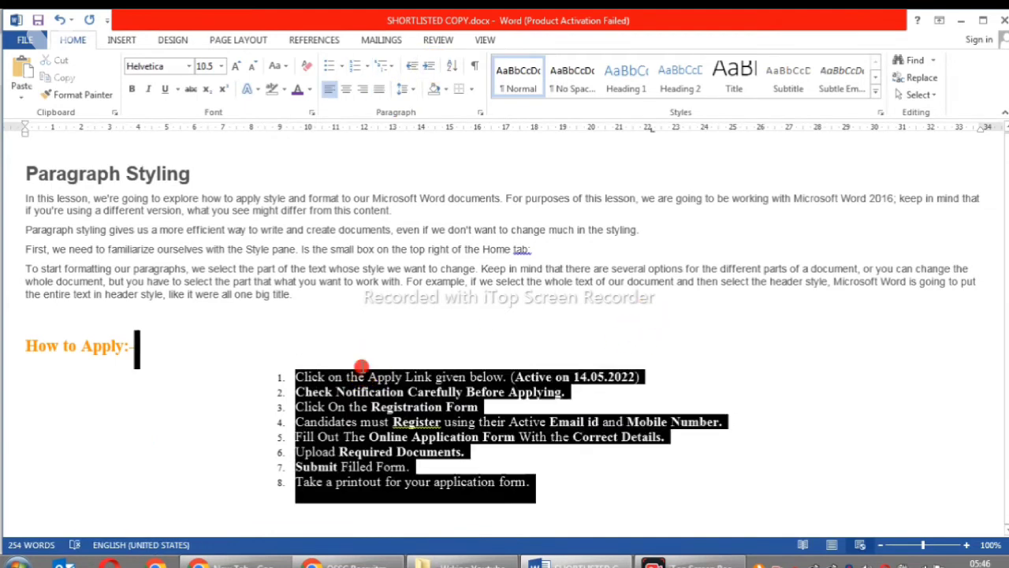
left_click(451, 68)
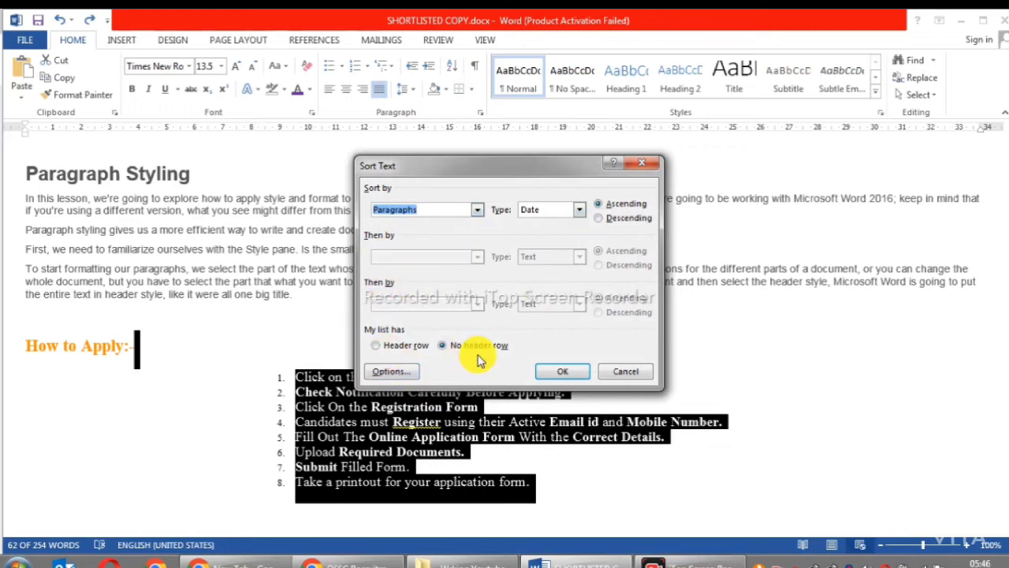
left_click(621, 375)
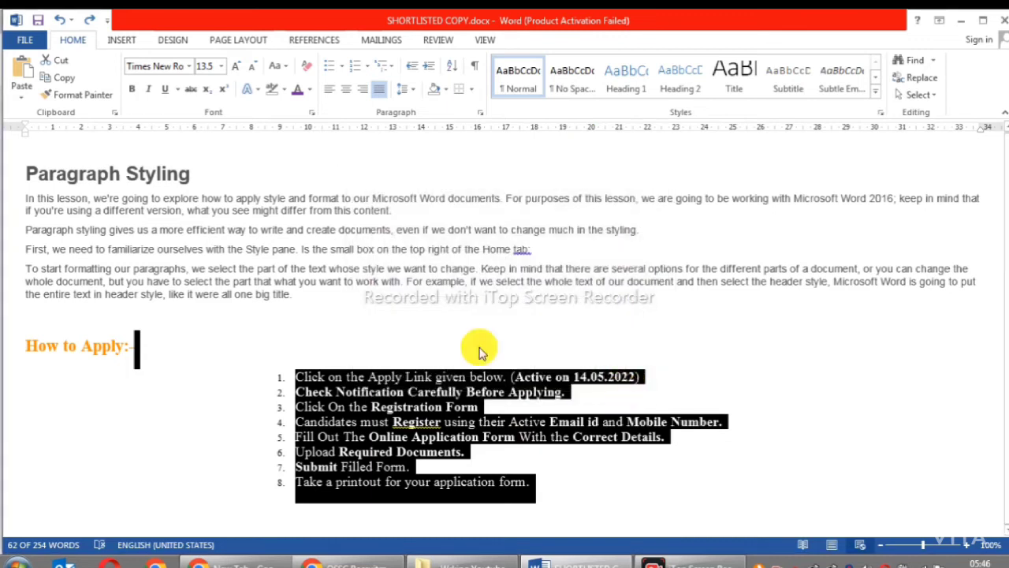
left_click(330, 92)
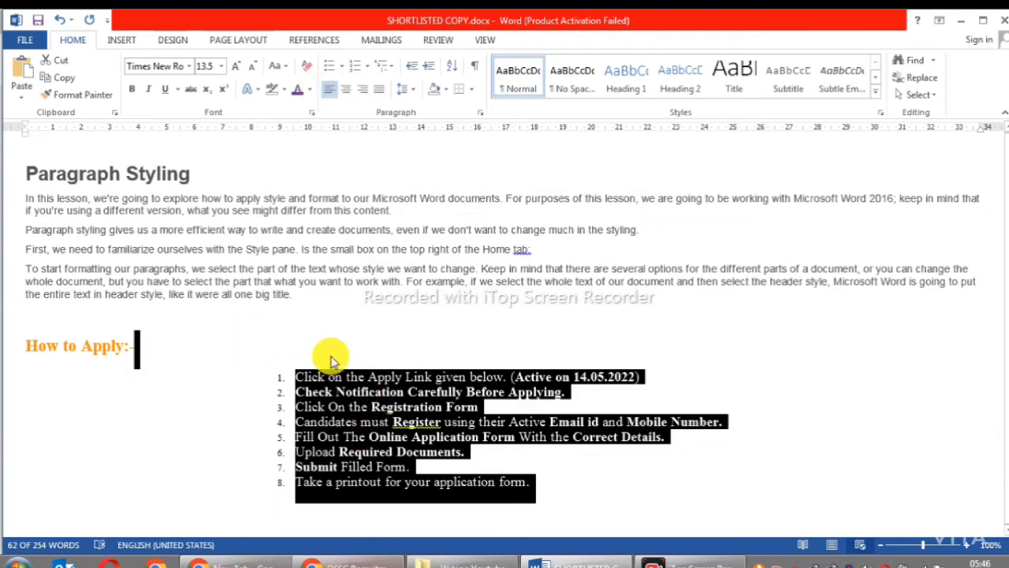
left_click(345, 90)
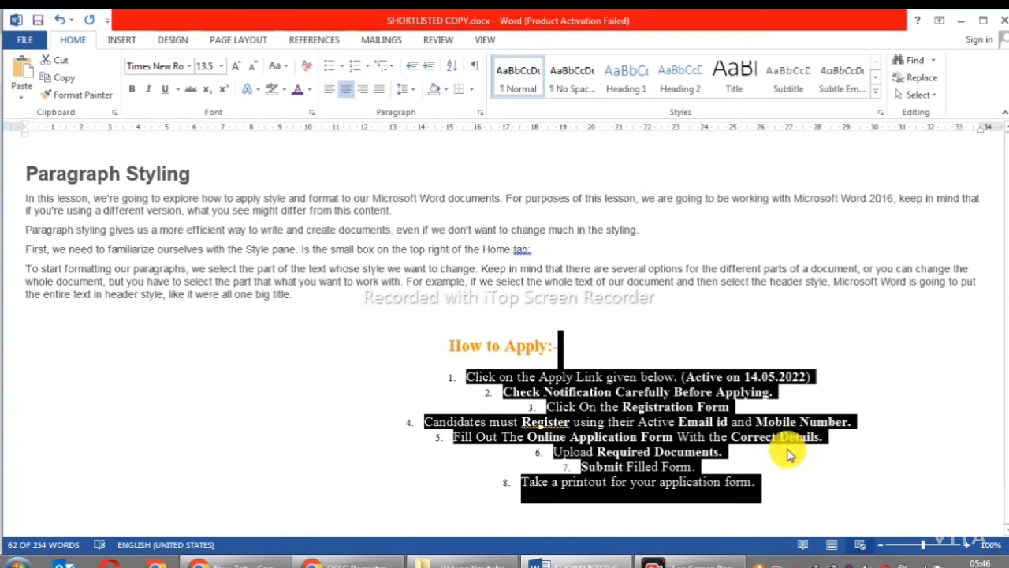
left_click(365, 93)
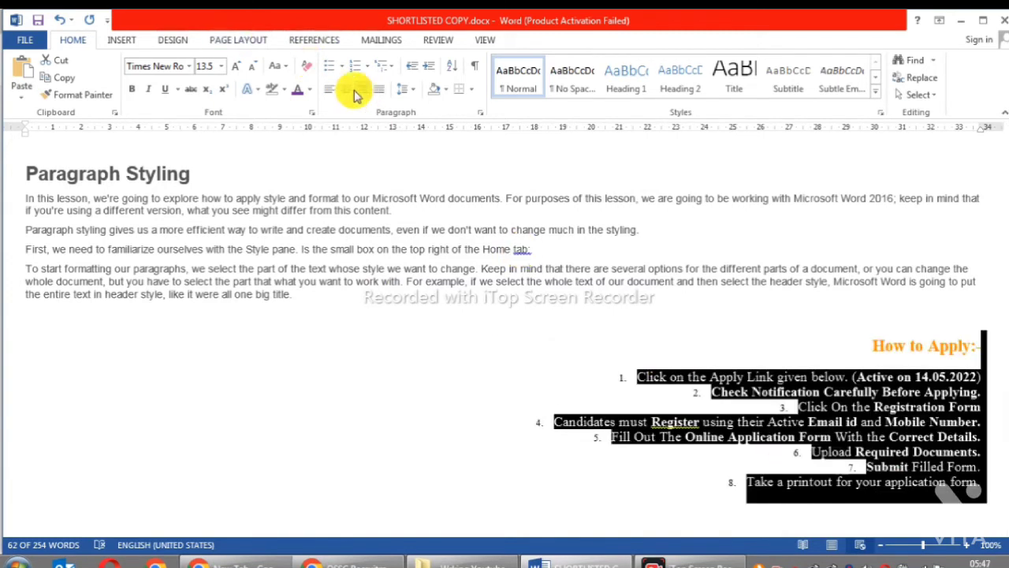
left_click(330, 92)
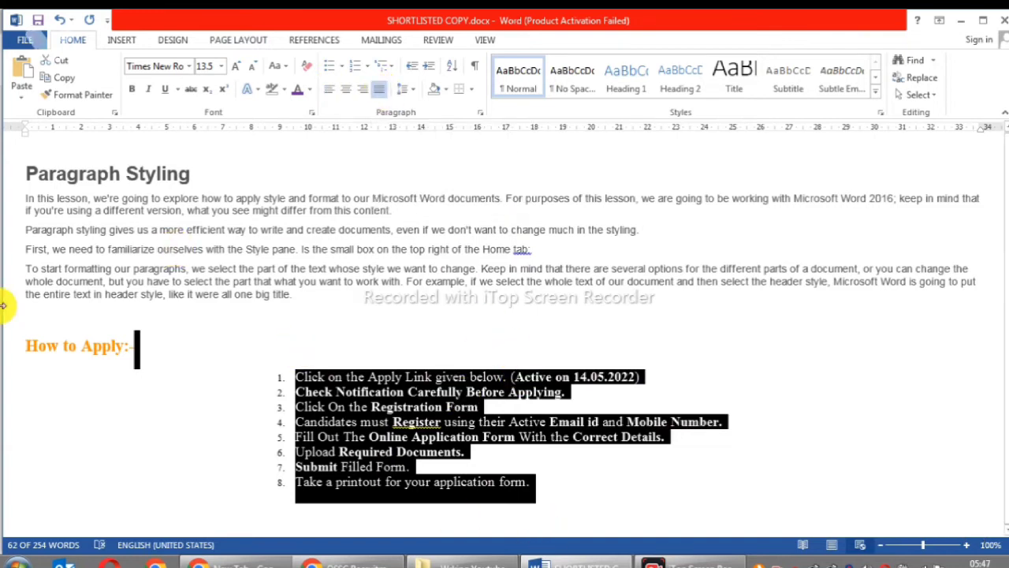
Step: Set the list's line spacing to 3.0, then reduce it to a tighter value
left_click(404, 90)
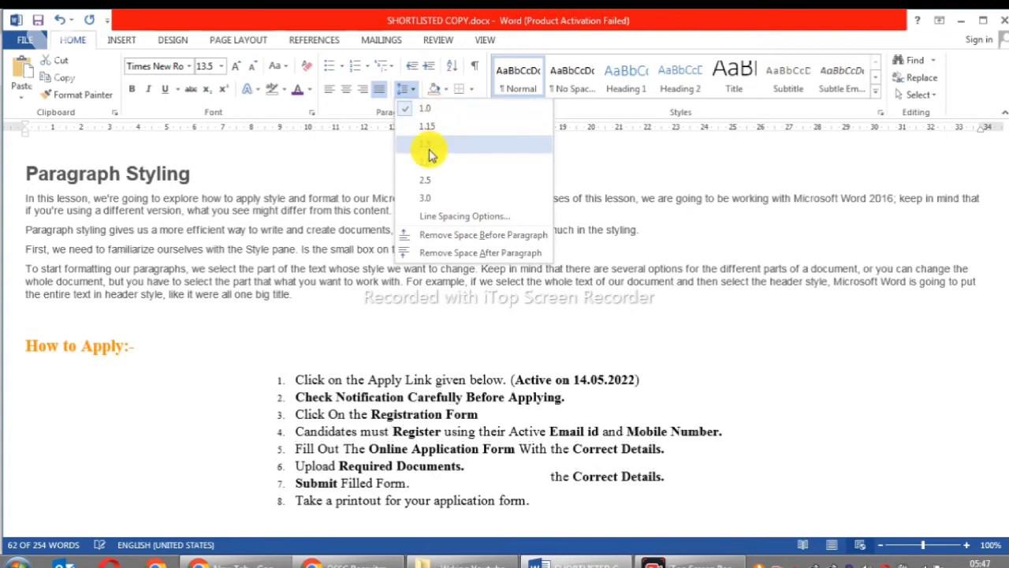
left_click(423, 202)
scroll(576, 425, "down", 3)
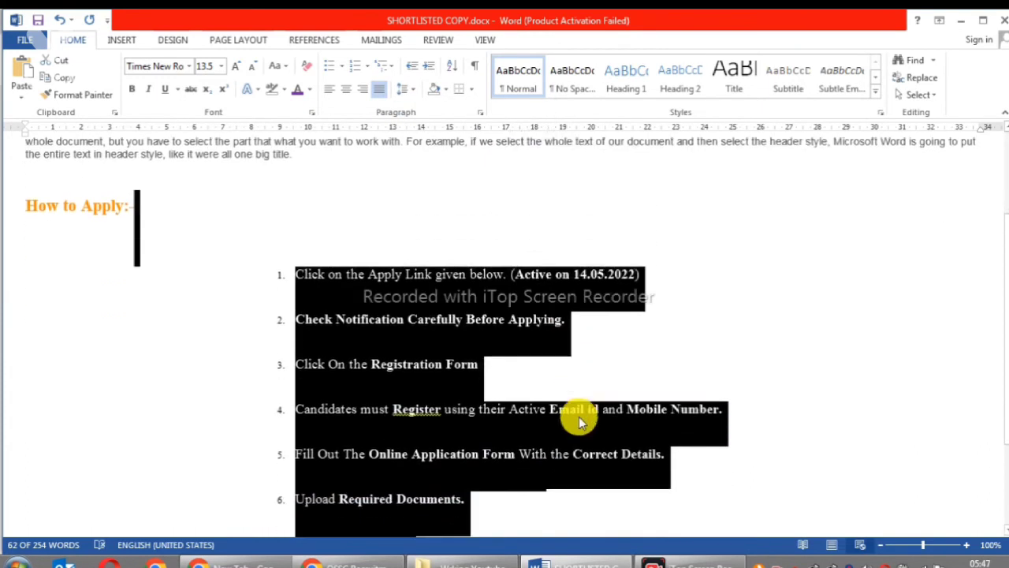
scroll(579, 416, "down", 1)
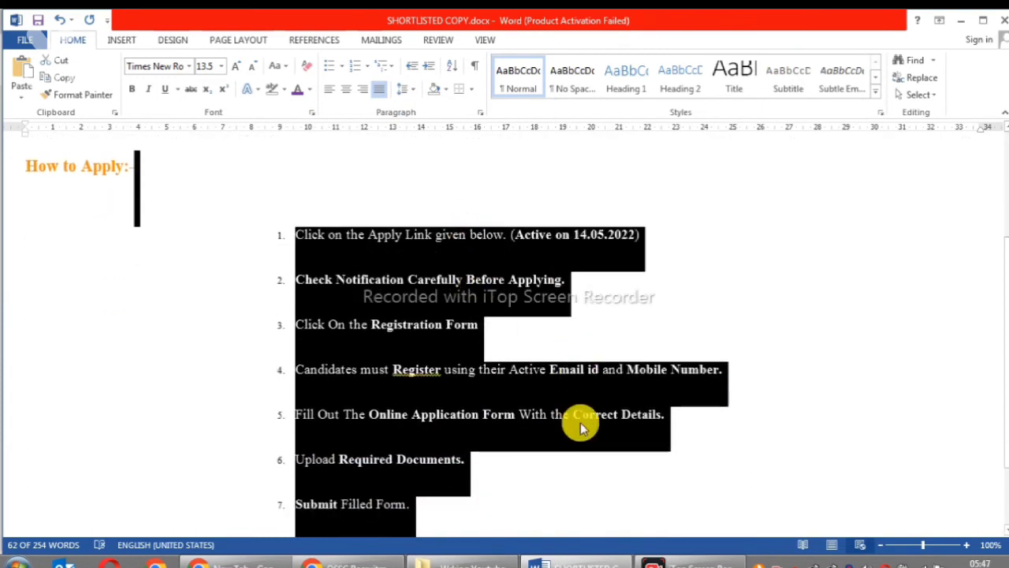
scroll(581, 425, "up", 3)
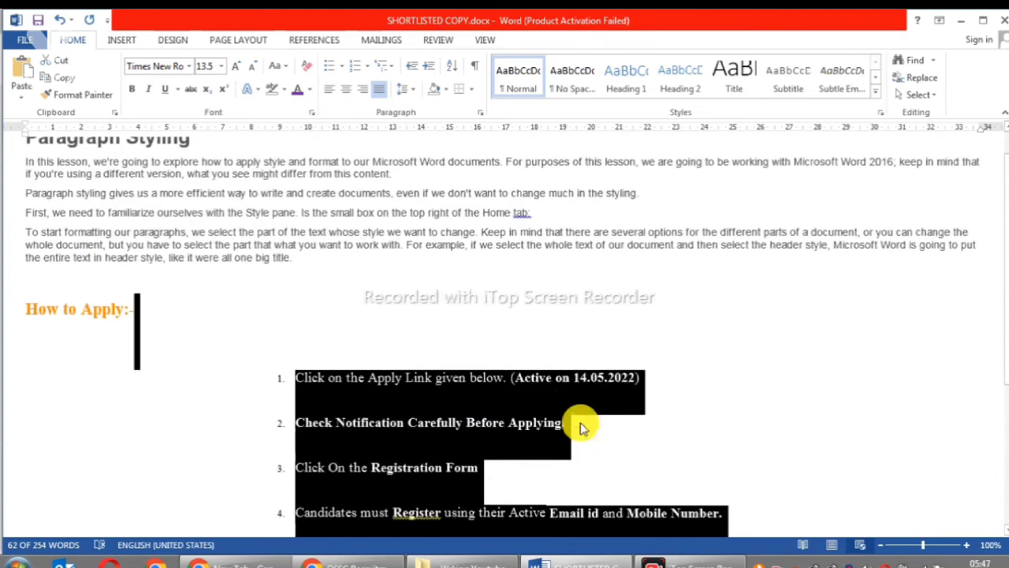
left_click(411, 91)
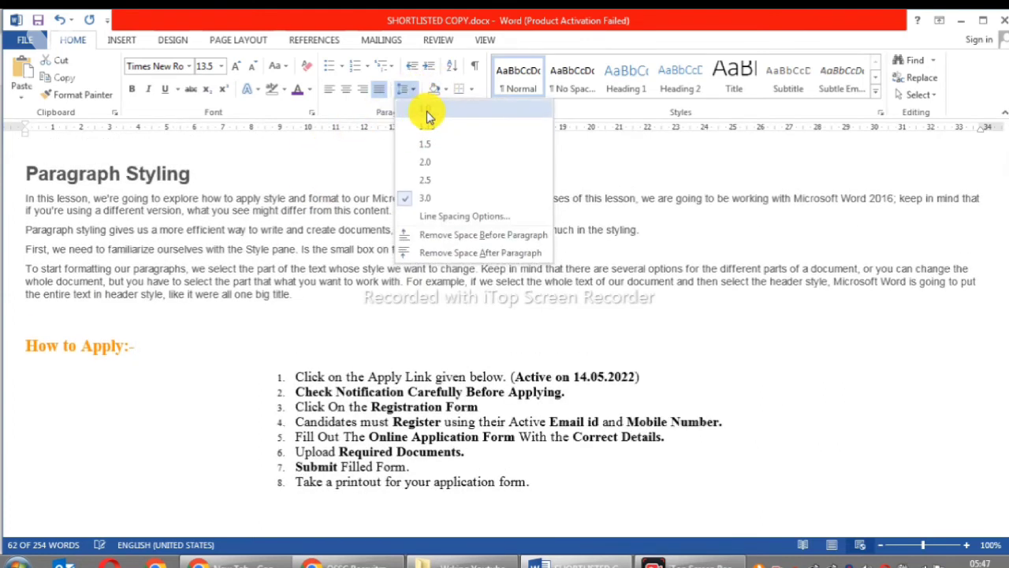
left_click(430, 146)
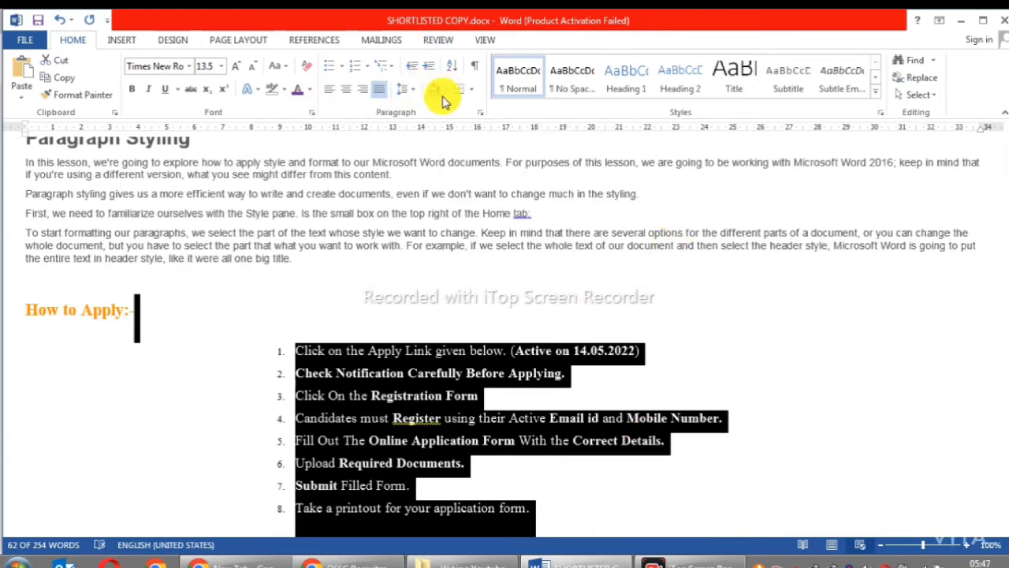
left_click(446, 93)
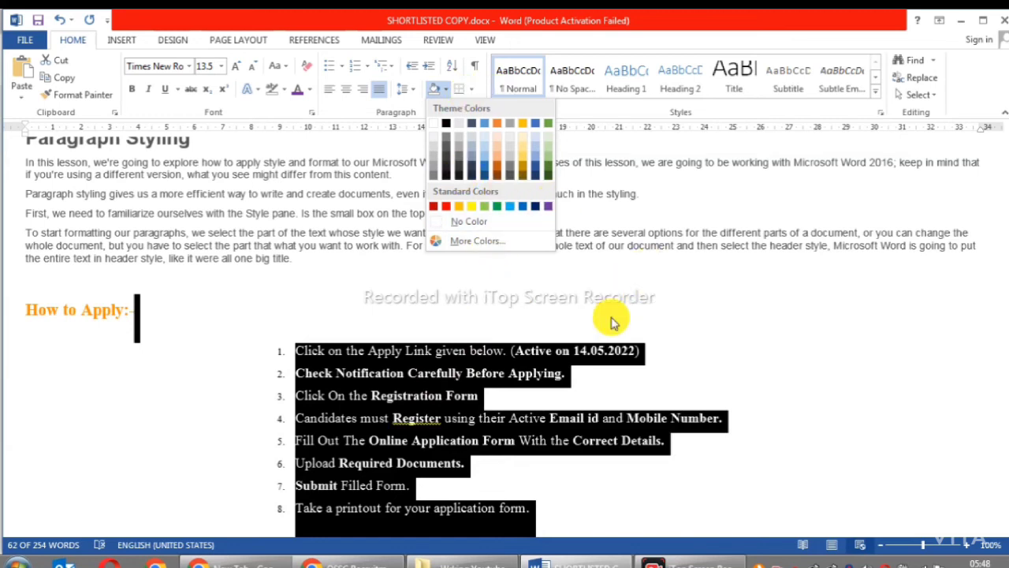
Step: Select list item 2 and give it red shading
left_click(688, 336)
left_click(645, 369)
scroll(583, 378, "down", 1)
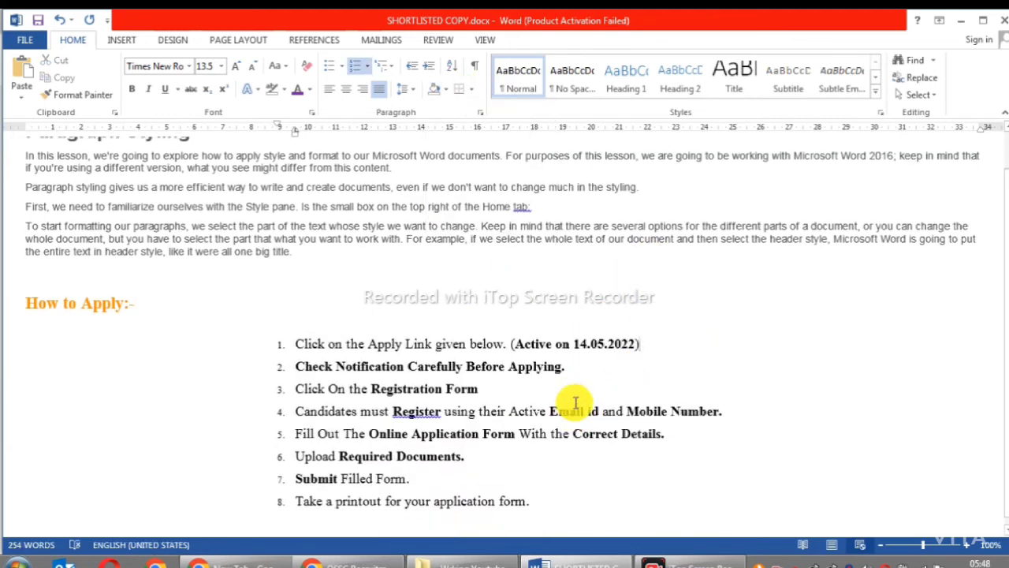
left_click_drag(569, 338, 309, 335)
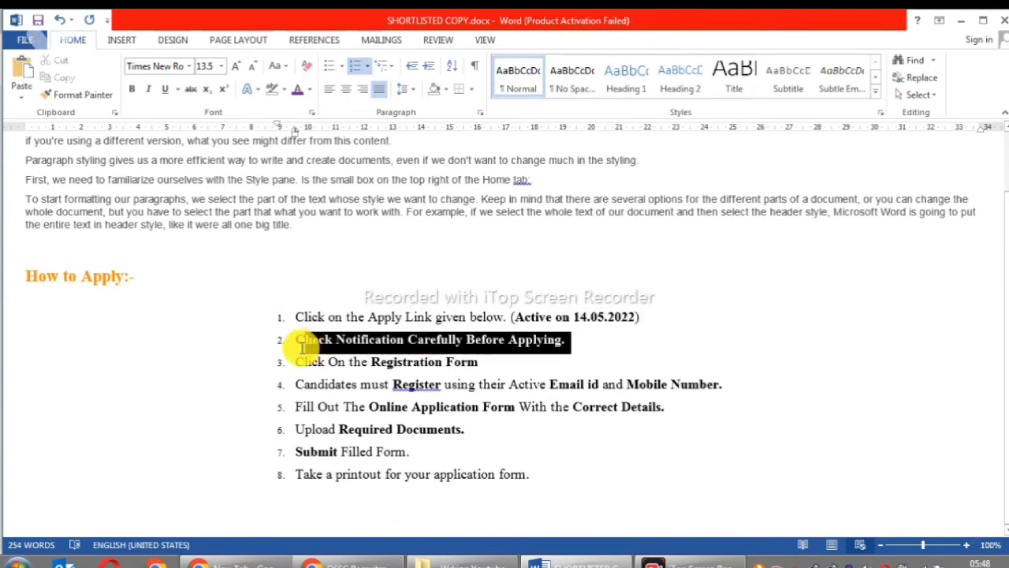
left_click_drag(309, 335, 289, 340)
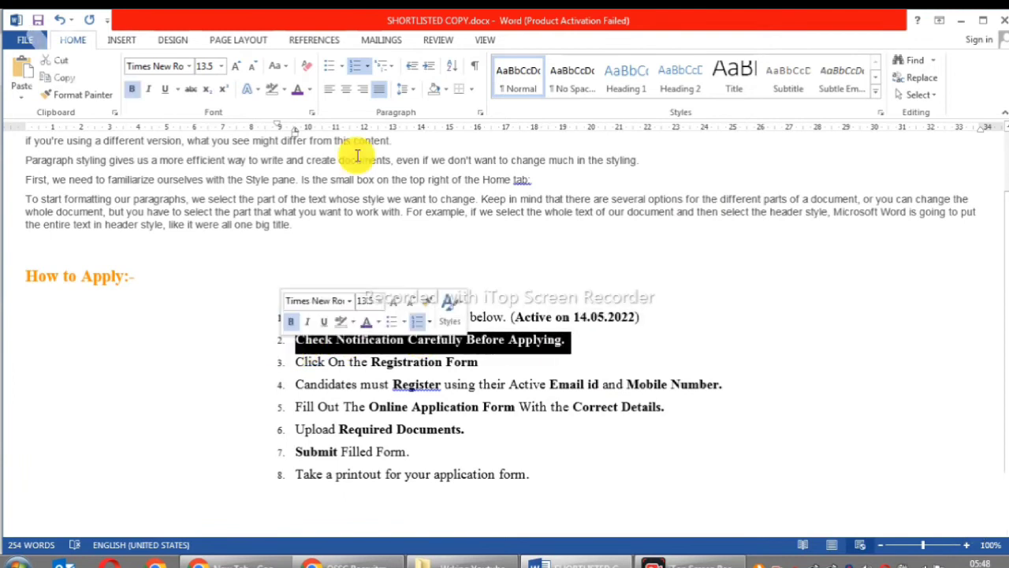
left_click(445, 89)
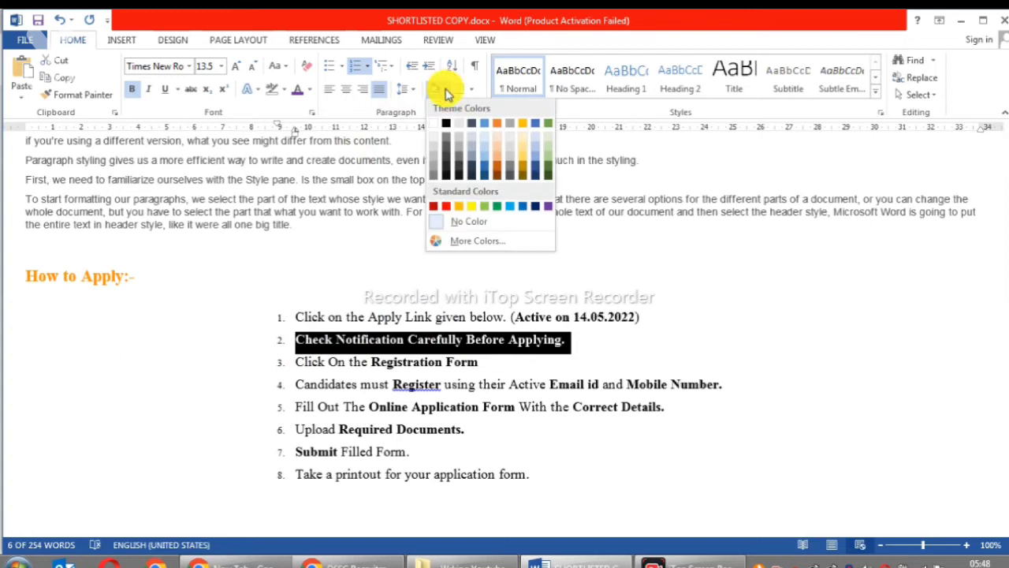
left_click(447, 207)
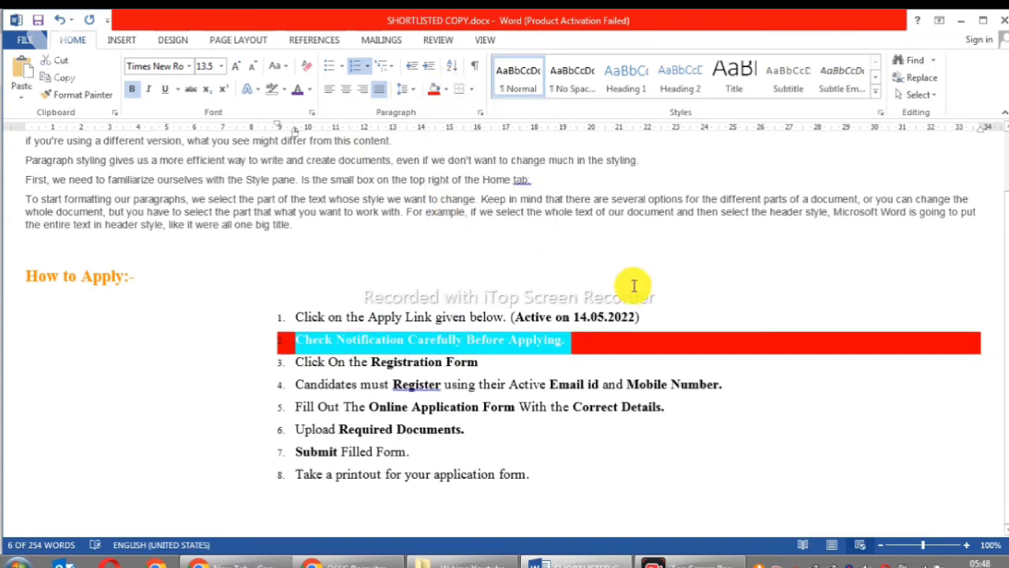
left_click(686, 339)
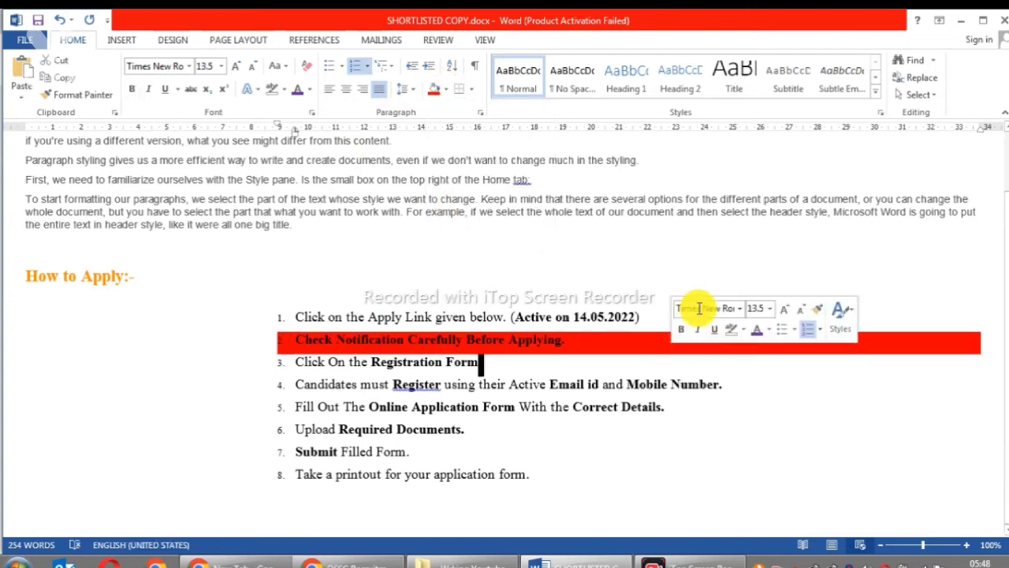
Step: Undo the red shading and place the cursor at the end of item 8
key("ctrl+z")
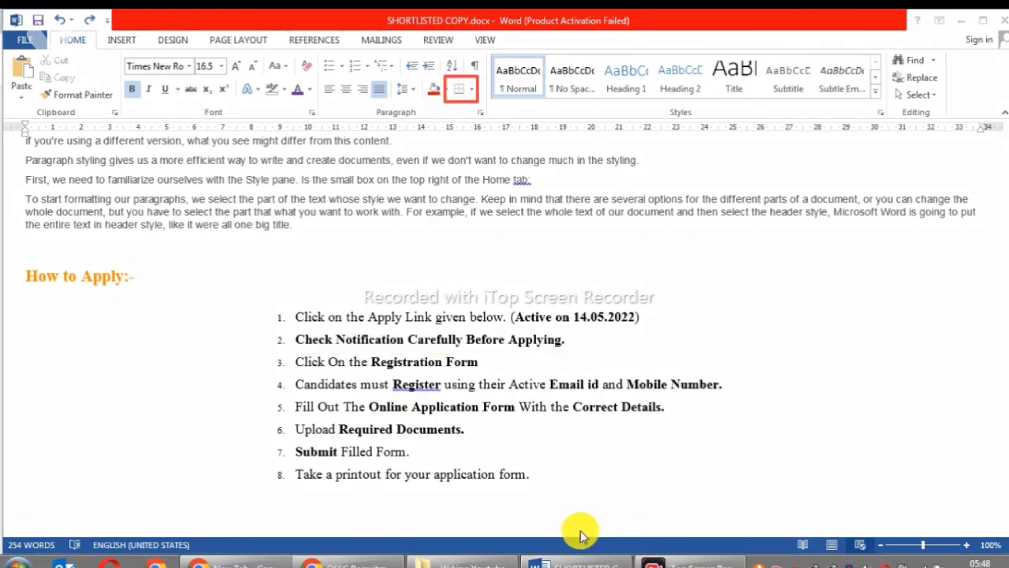
left_click(544, 474)
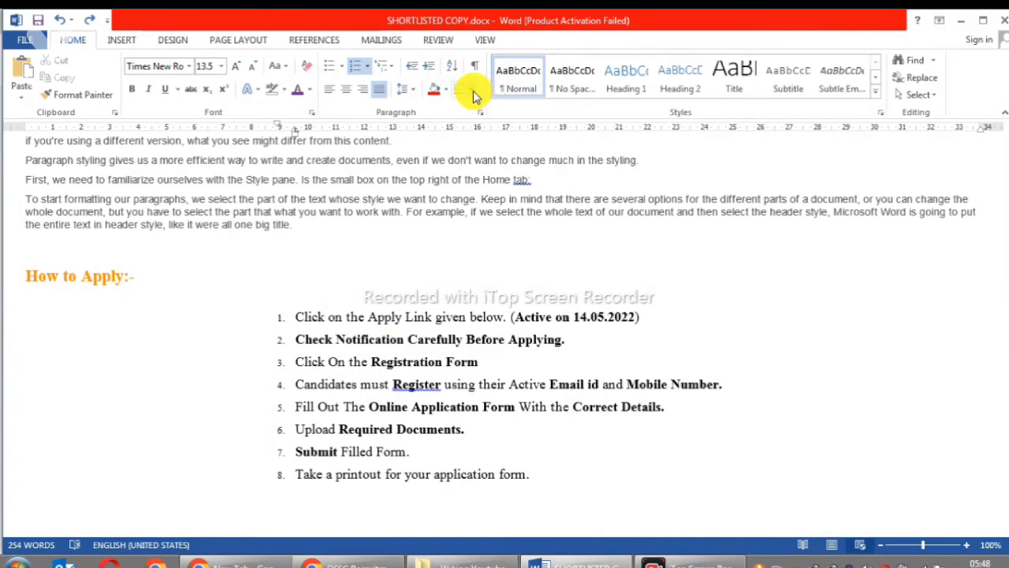
left_click(472, 89)
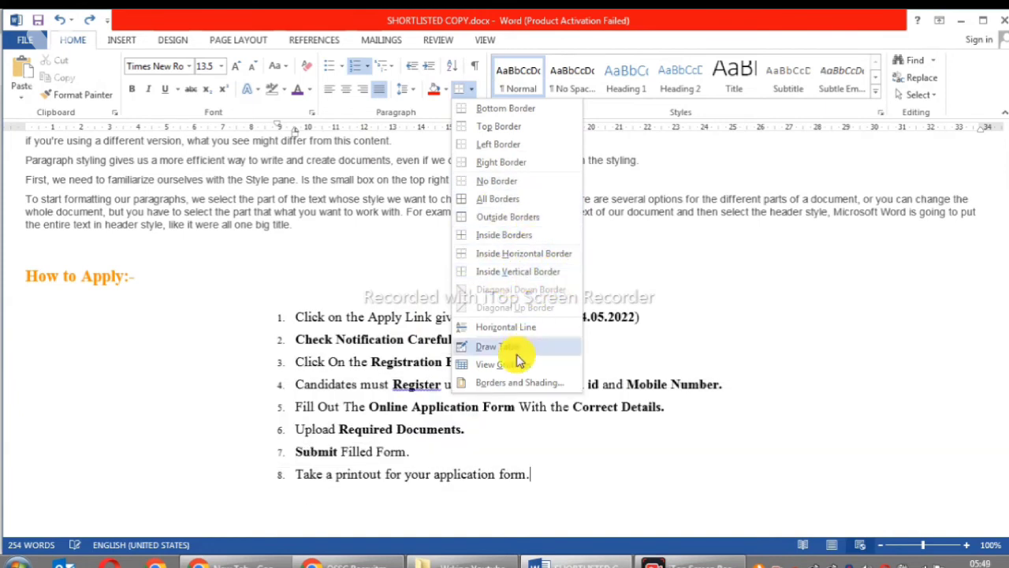
Step: Add bottom, top, left and right borders around numbered list item 1
left_click(694, 255)
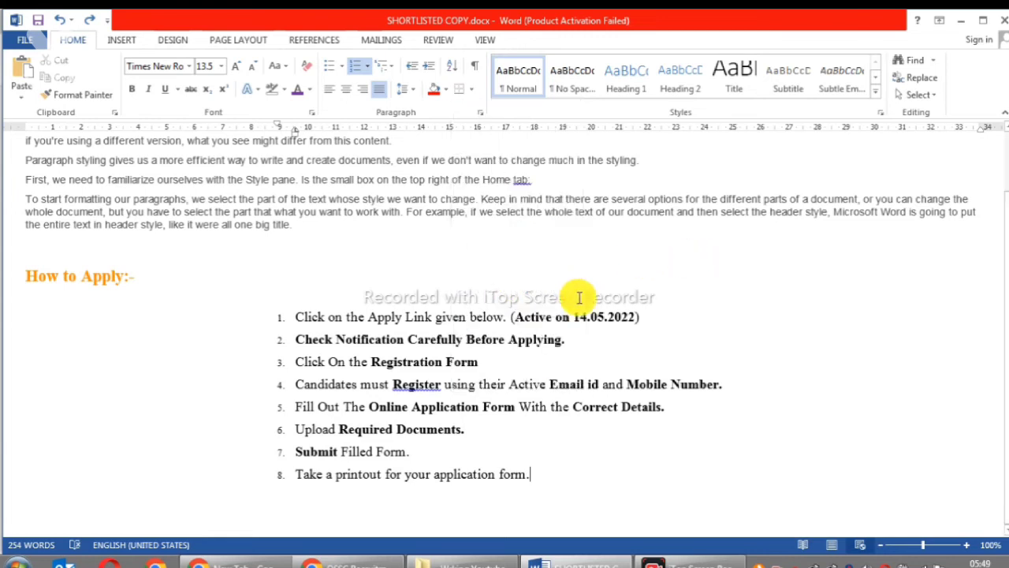
mouse_move(665, 315)
left_mouse_down()
mouse_move(354, 298)
mouse_move(290, 318)
left_mouse_up()
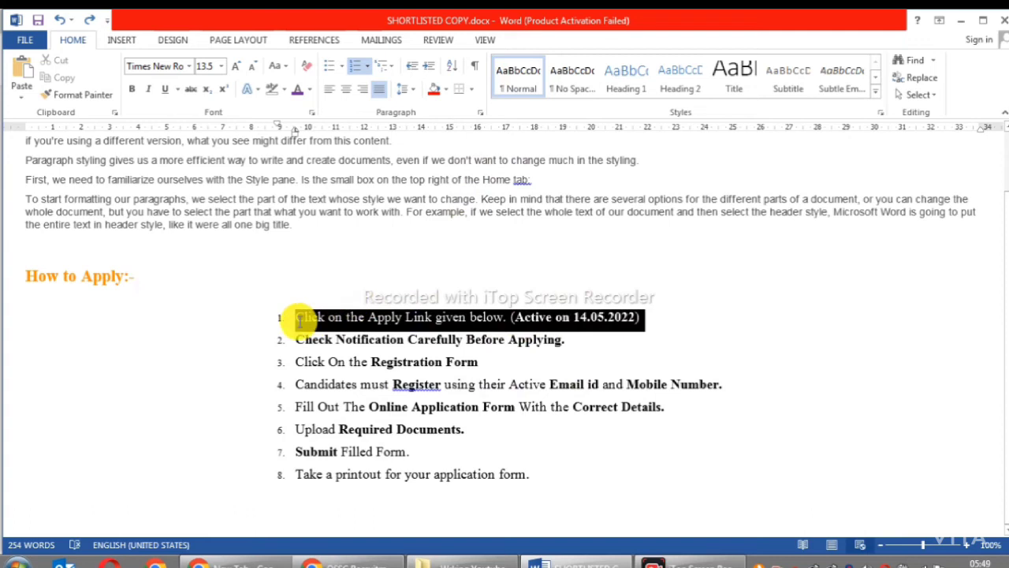
left_click(471, 89)
left_click(495, 111)
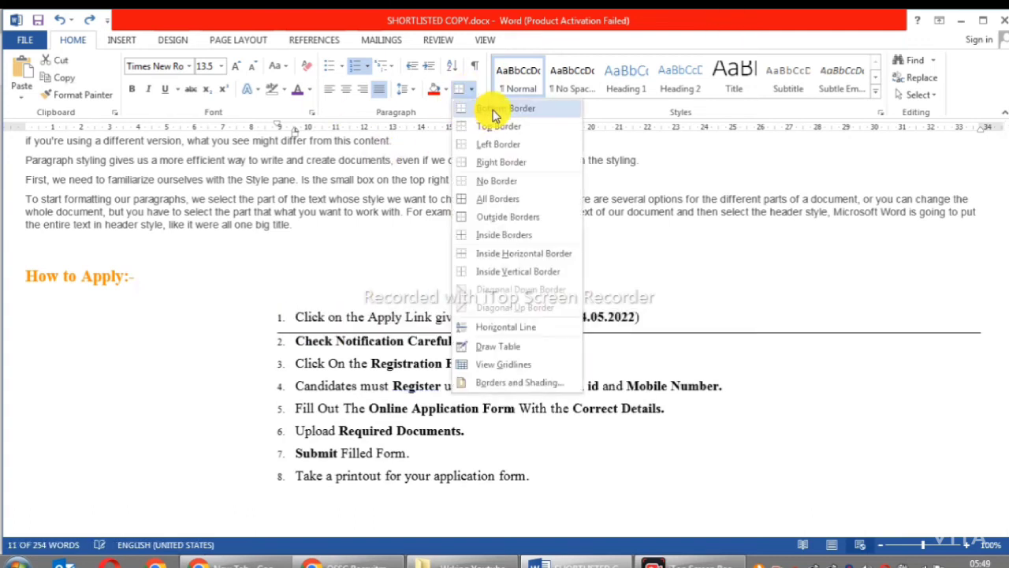
left_click(497, 112)
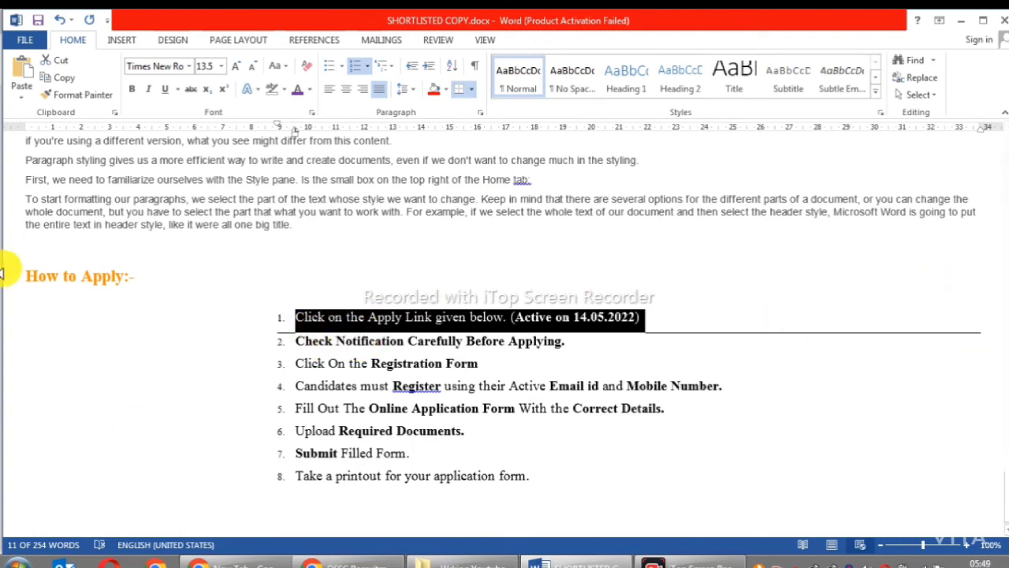
left_click(465, 90)
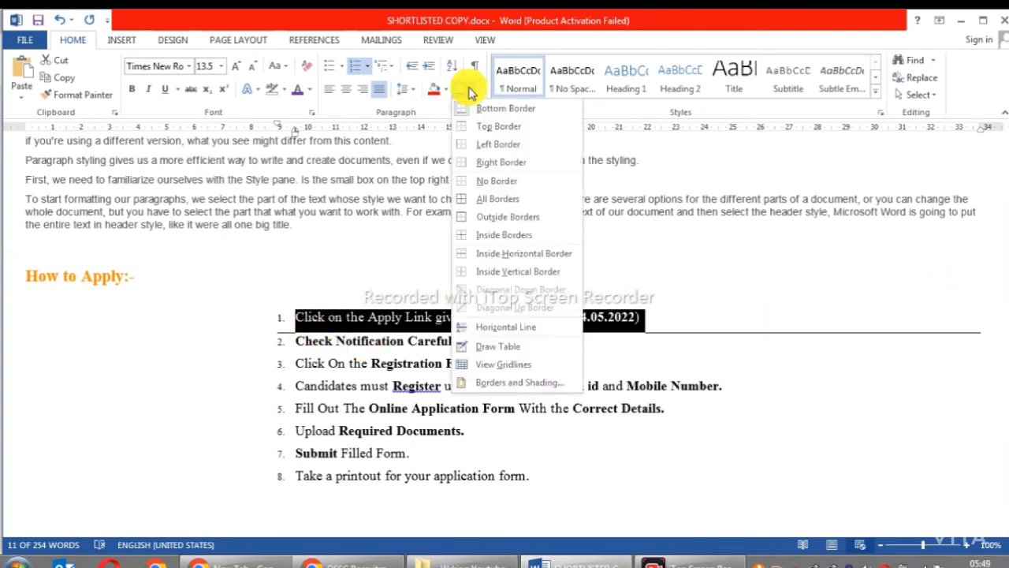
left_click(497, 127)
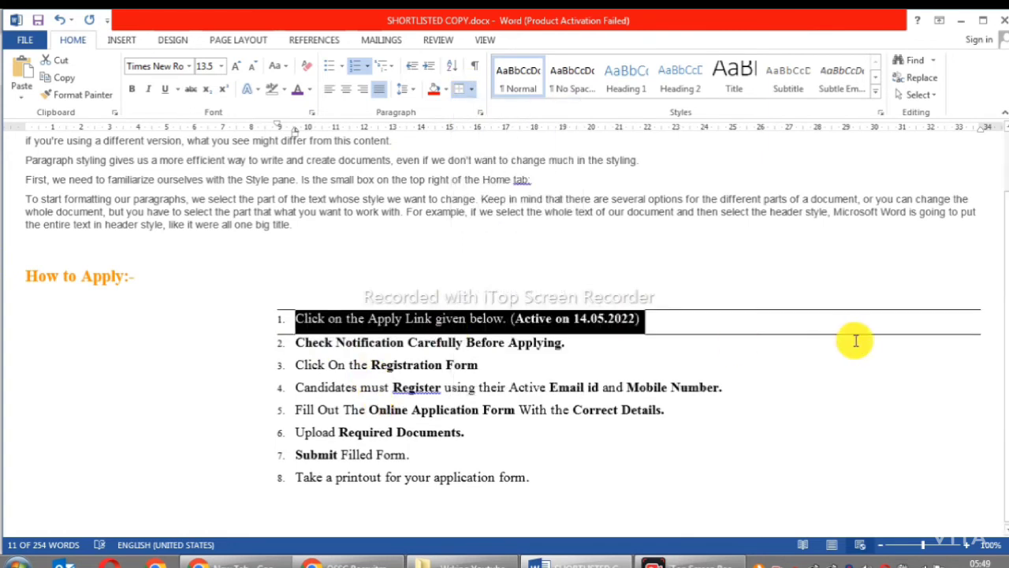
left_click_drag(757, 319, 237, 322)
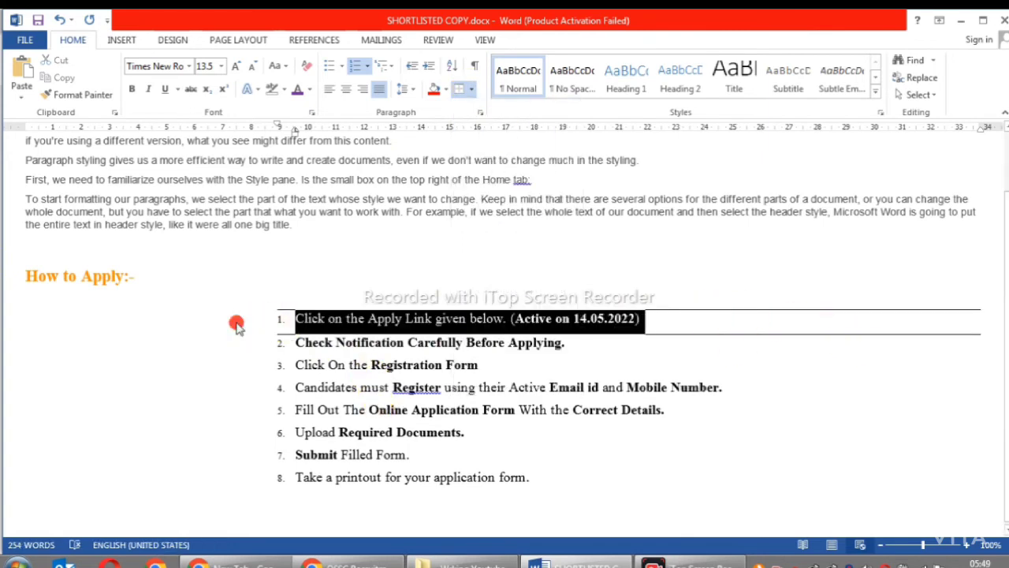
left_click(472, 90)
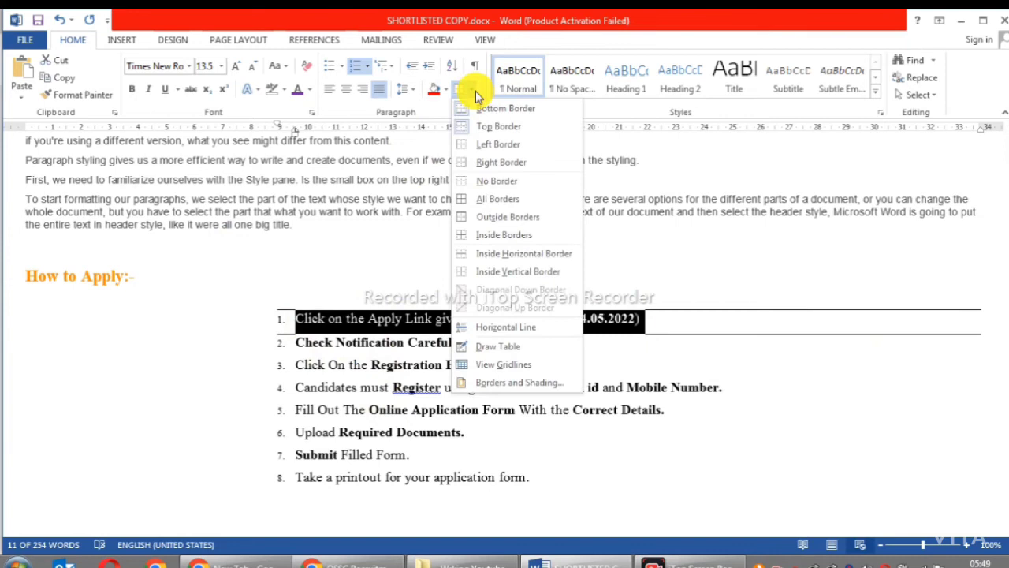
left_click(489, 145)
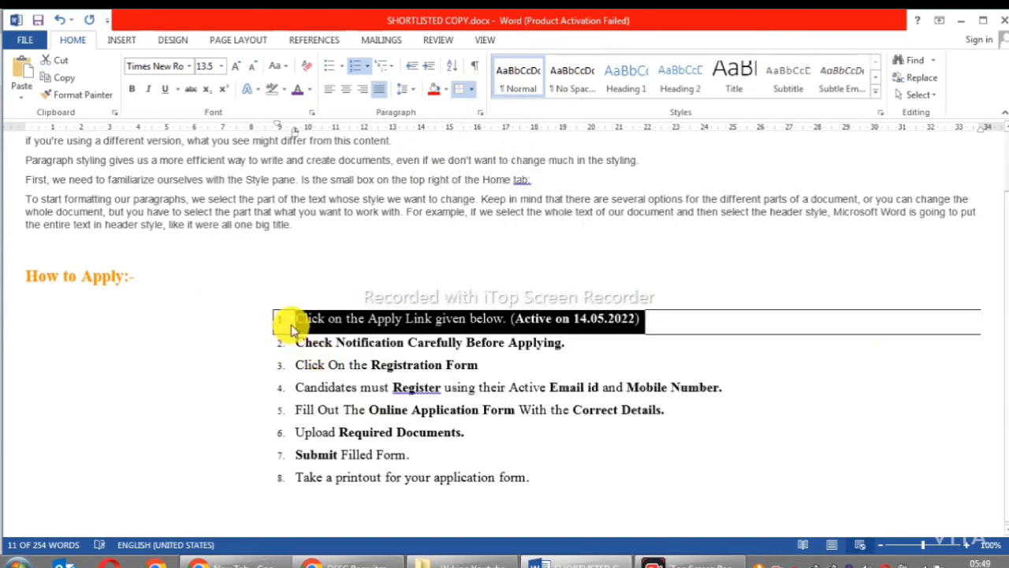
left_click(411, 67)
left_click(472, 90)
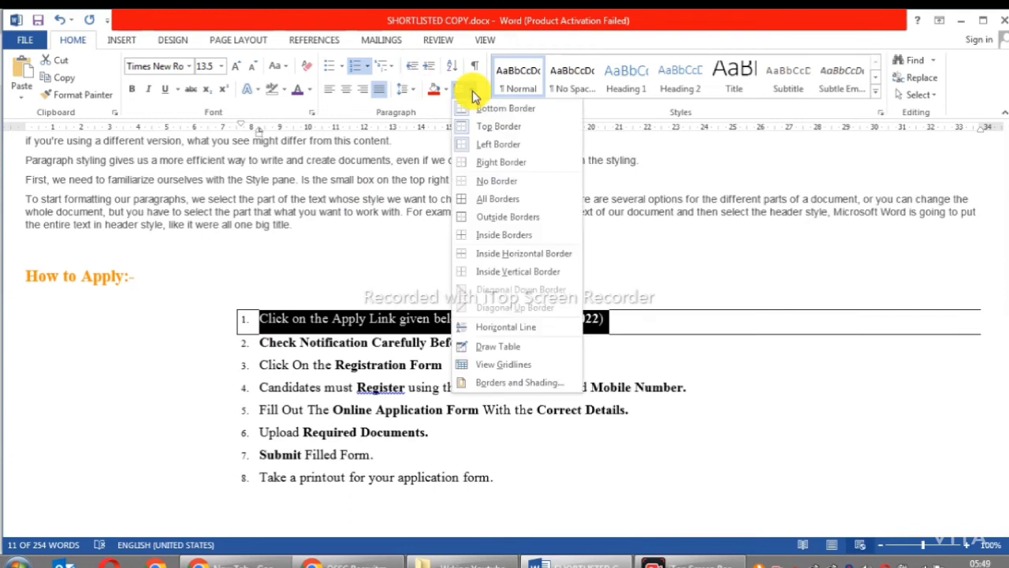
left_click(492, 161)
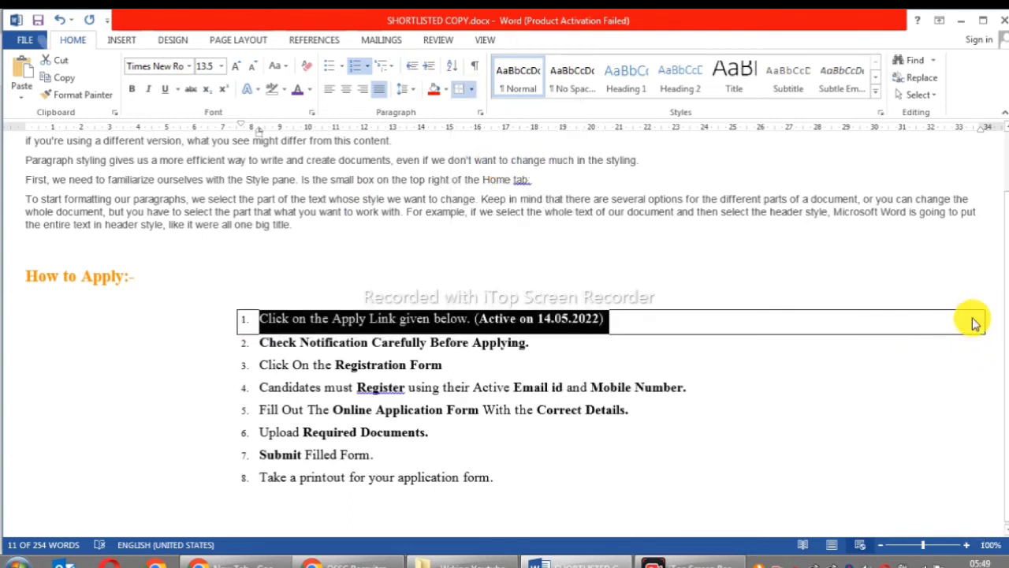
Step: Apply All Borders to item 1, remove its outline, then border the heading through item 1
left_click(826, 377)
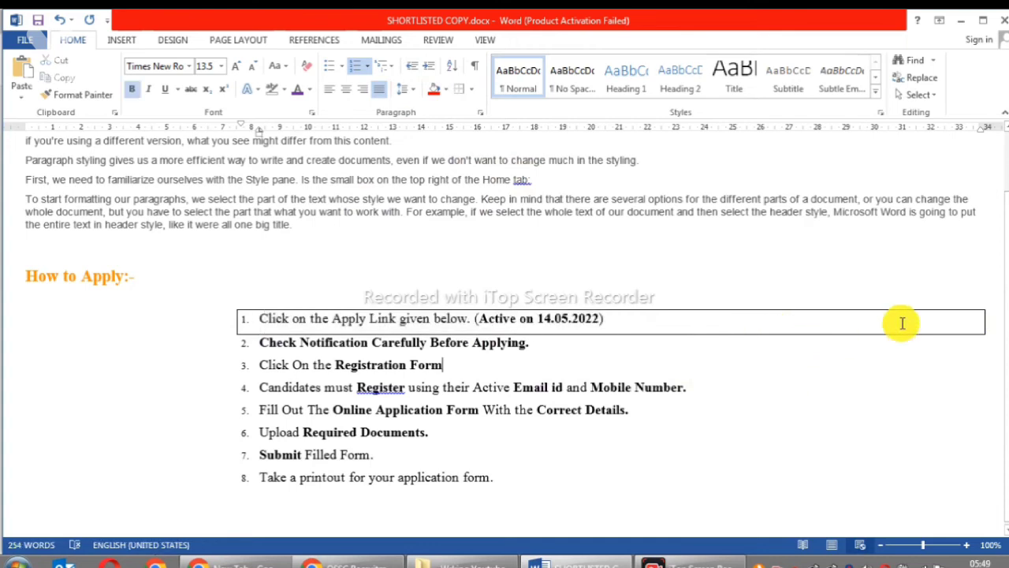
left_click_drag(958, 319, 243, 318)
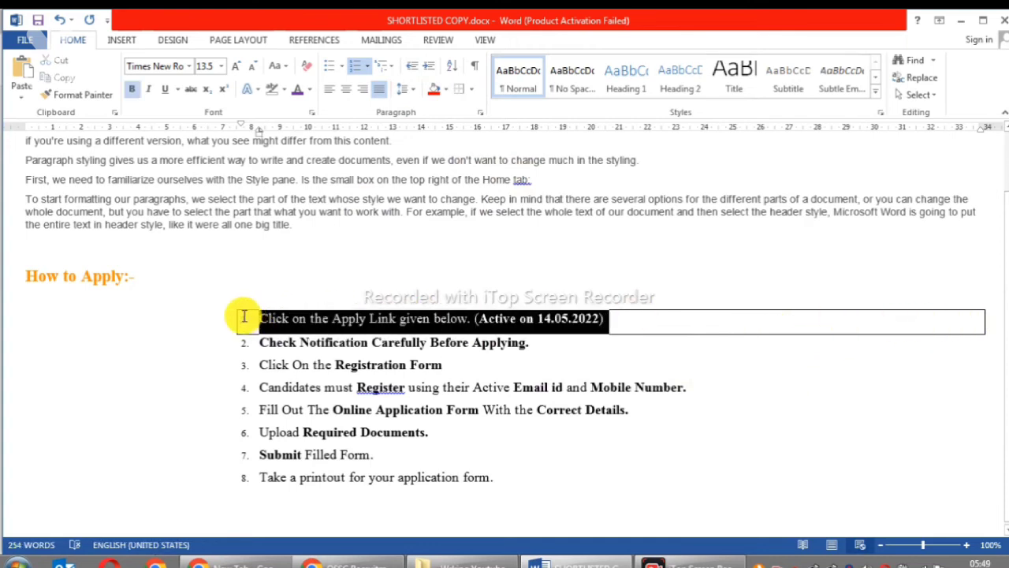
left_click(472, 91)
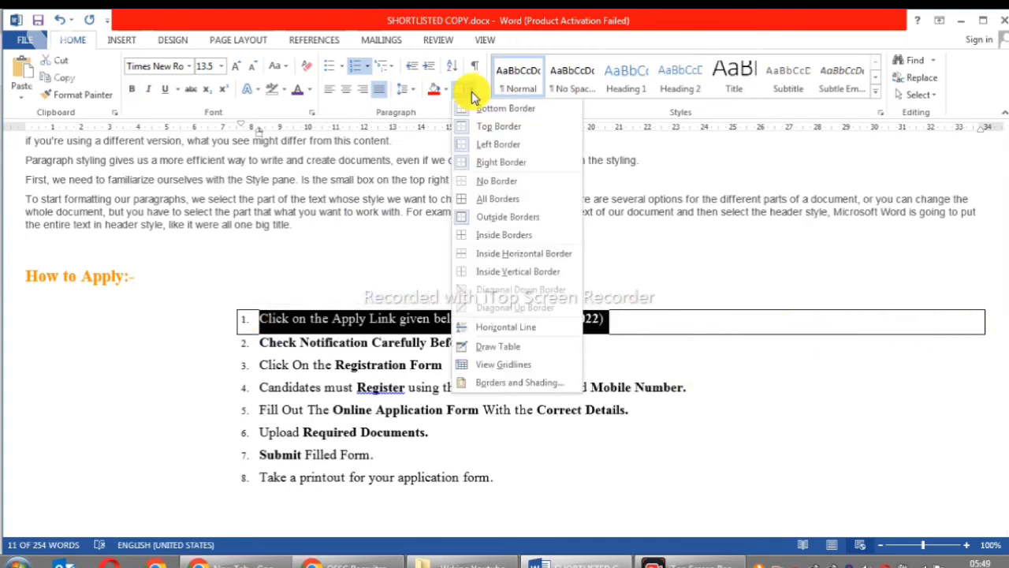
left_click(508, 198)
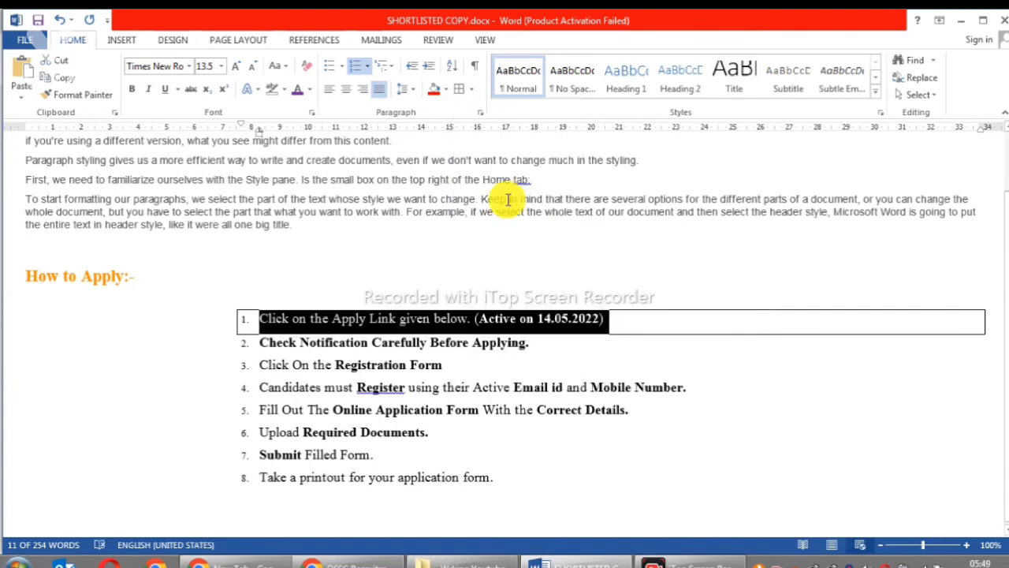
left_click(698, 324)
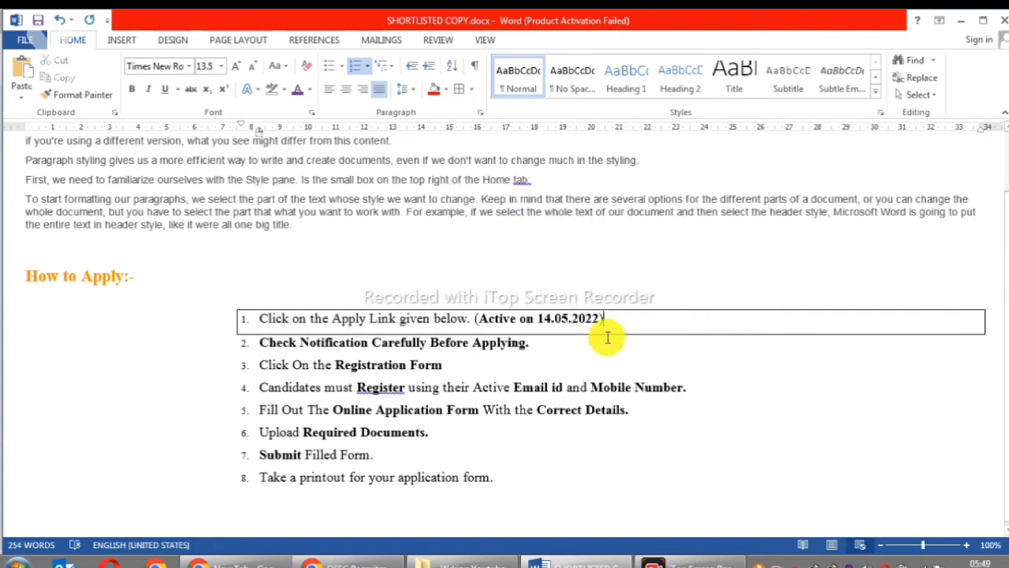
left_click(472, 90)
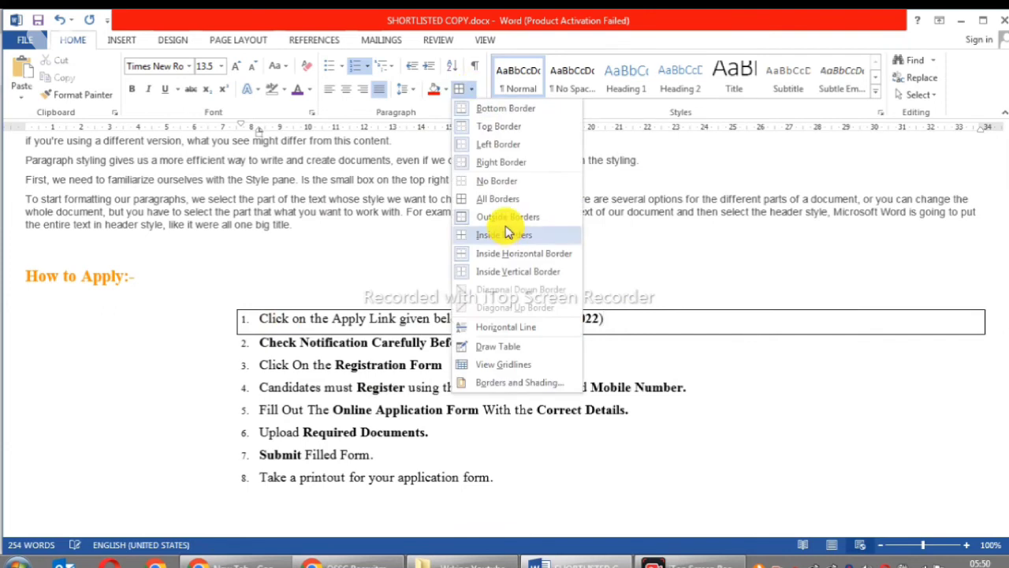
left_click(507, 219)
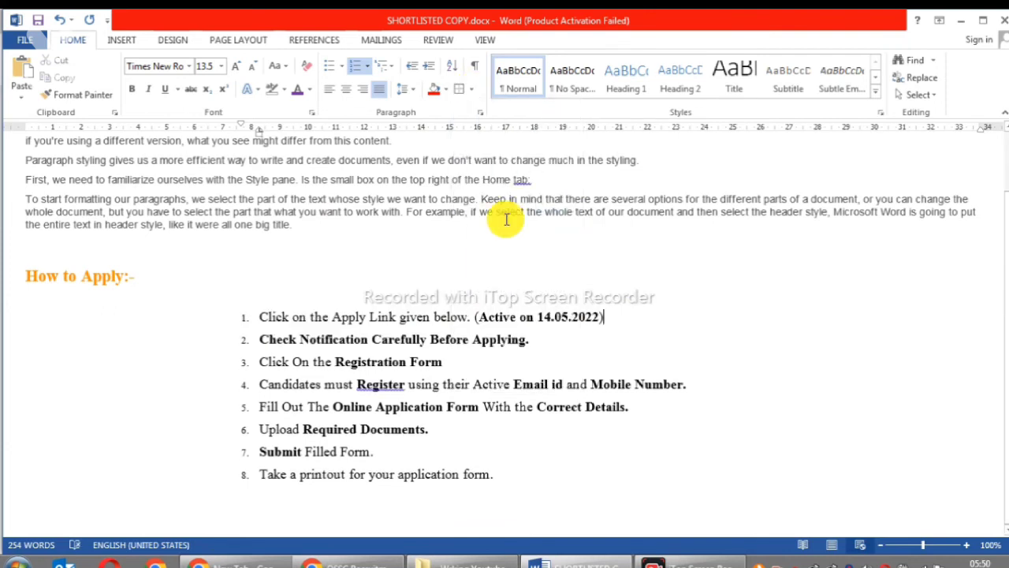
left_click(471, 89)
left_click(597, 316)
left_click(471, 89)
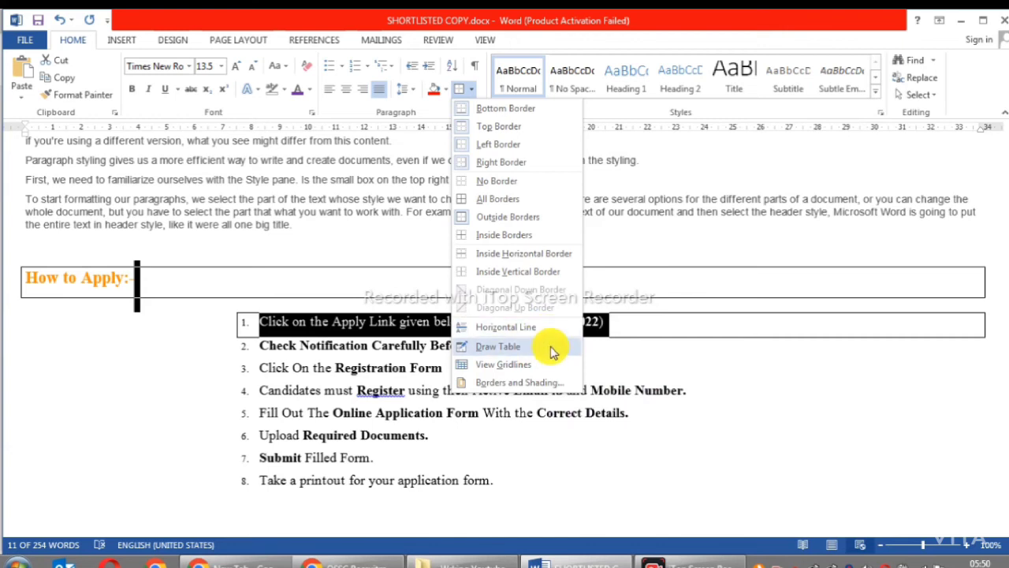
Step: Switch to Draw Table and draw a one-row table frame below the list
left_click(521, 273)
left_click(764, 377)
scroll(970, 371, "down", 1)
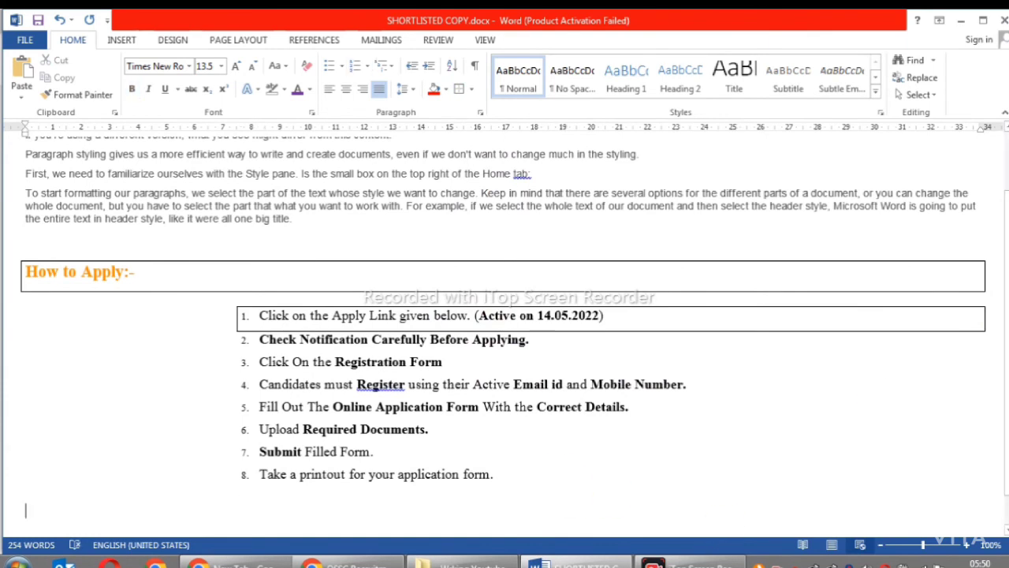
scroll(633, 469, "down", 1)
scroll(633, 469, "down", 2)
scroll(633, 469, "down", 2)
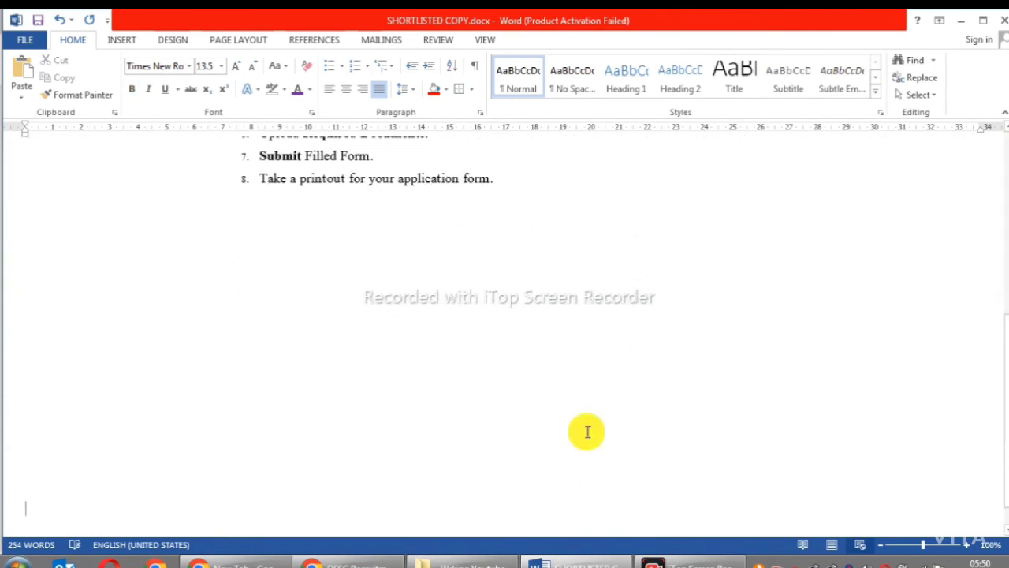
left_click(471, 88)
left_click(491, 347)
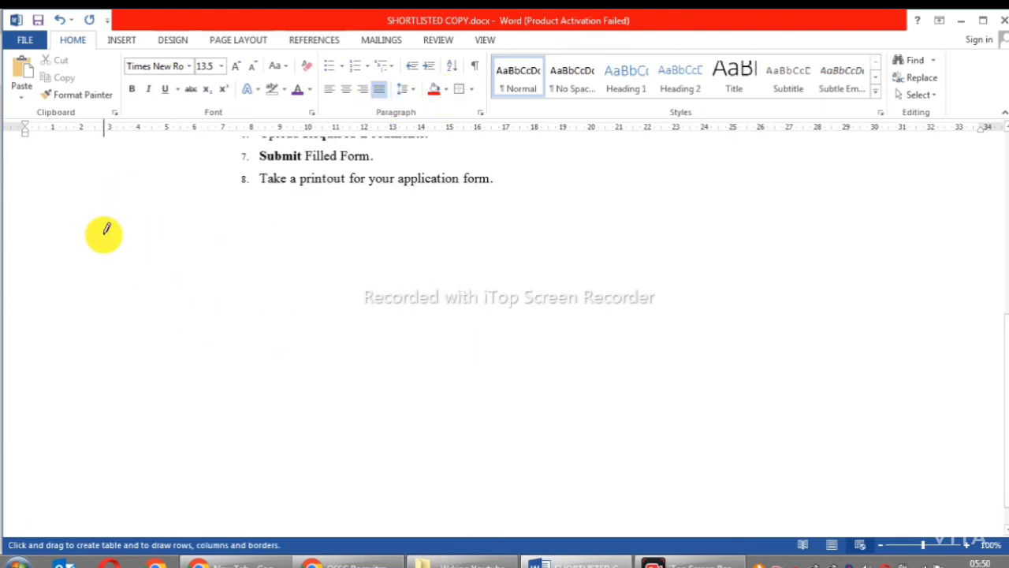
mouse_move(103, 235)
left_mouse_down()
mouse_move(897, 269)
mouse_move(904, 341)
left_mouse_up()
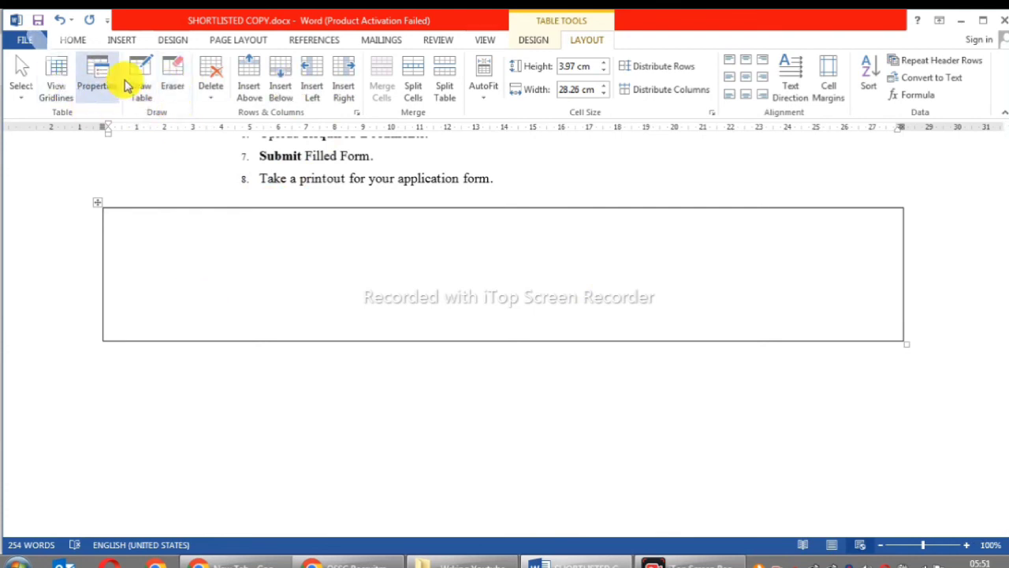
Step: Draw vertical dividers splitting the table into four columns, undoing one stray line
left_click(143, 79)
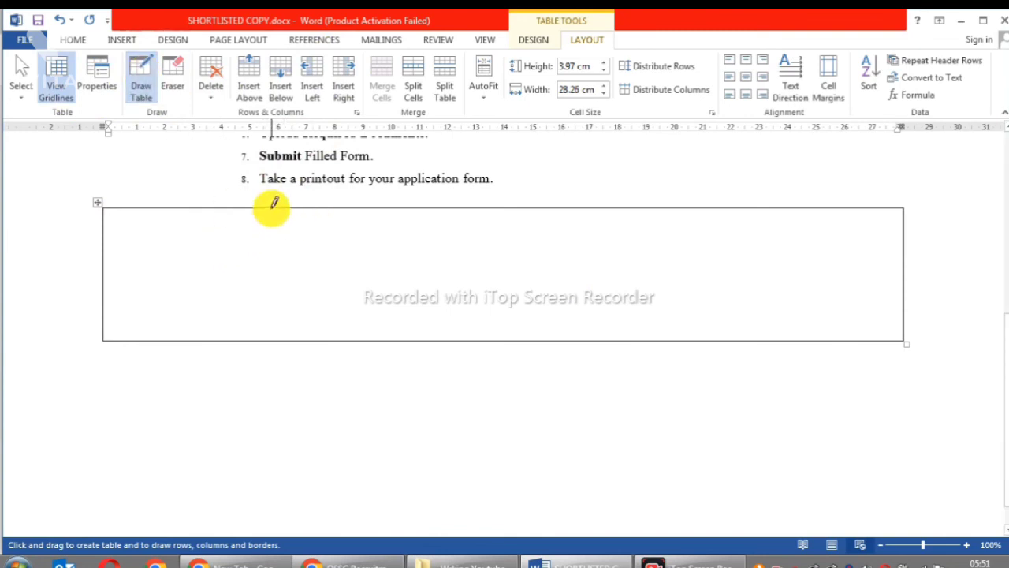
left_click_drag(271, 208, 271, 339)
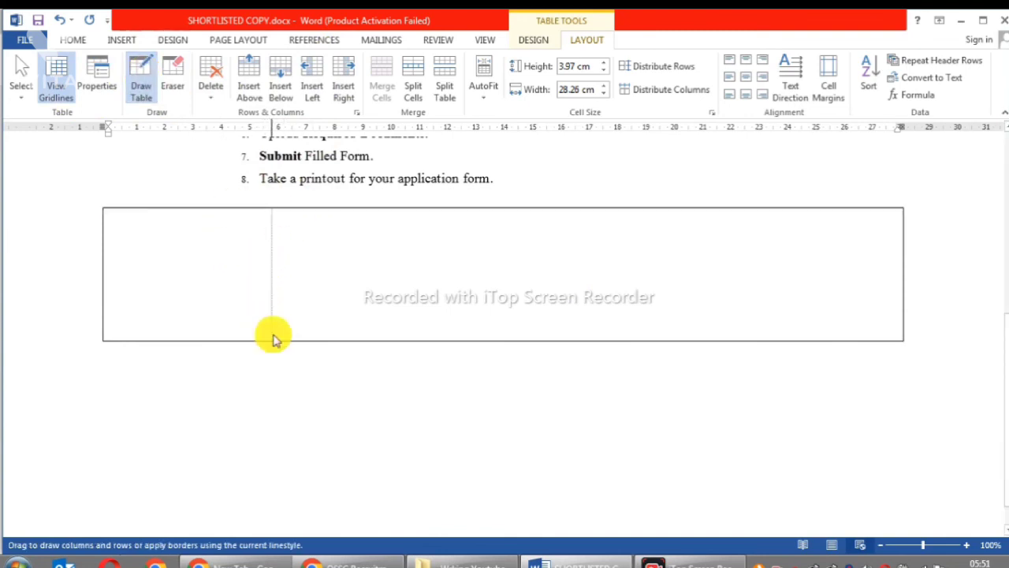
left_click_drag(429, 208, 428, 338)
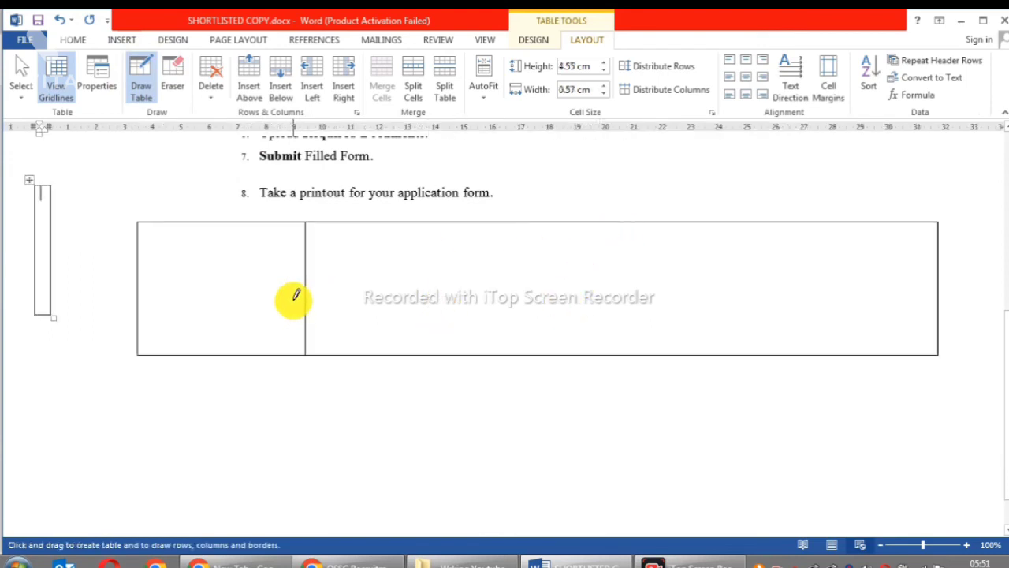
key("Escape")
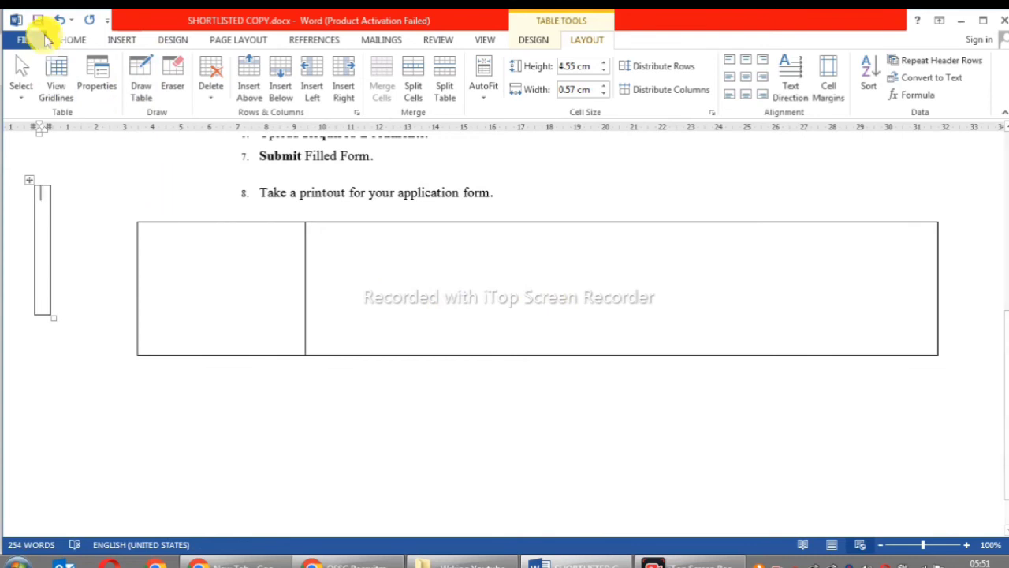
left_click(59, 20)
left_click_drag(504, 208, 508, 311)
left_click_drag(734, 207, 734, 345)
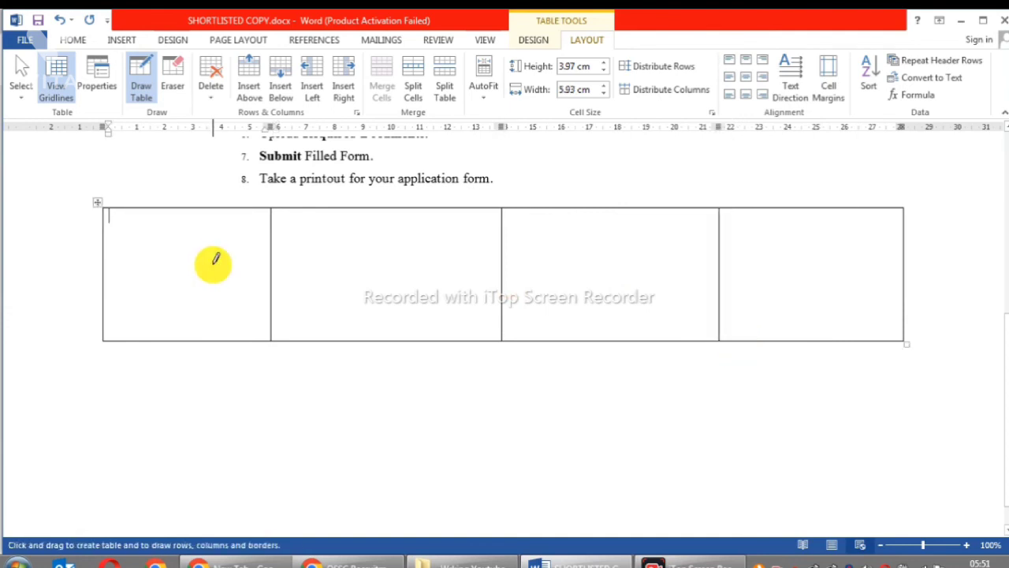
left_click(213, 263)
Step: Type 'vjcegjc', 'cgjgchj', 'vgmvh' and 'vvvvvgmvh' into the four table cells
type("vjcegjc")
left_click(345, 260)
type("cgjgchj")
left_click(571, 249)
type("vg")
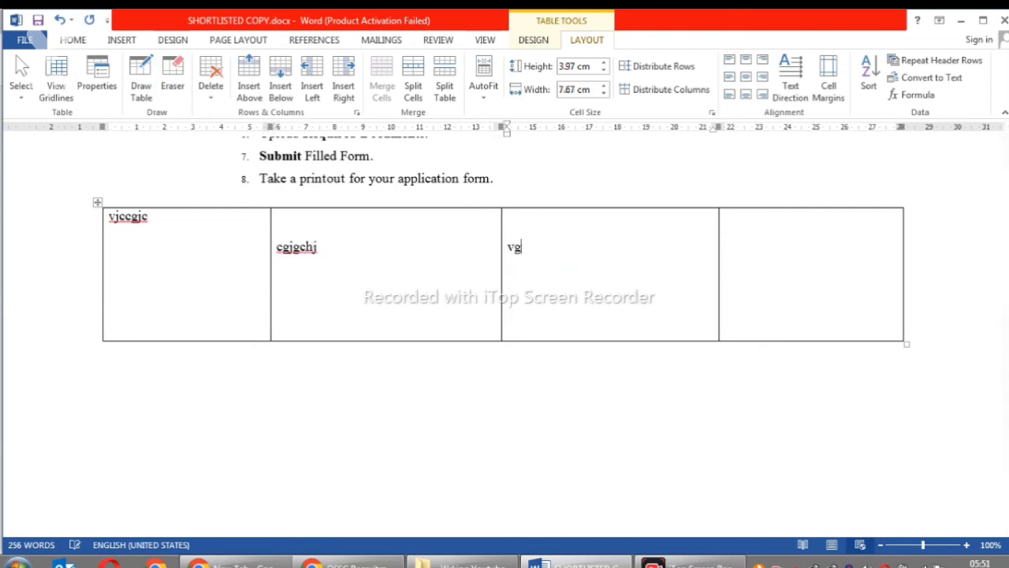
type("mvh")
left_click(766, 261)
type("vvvvvgmvh")
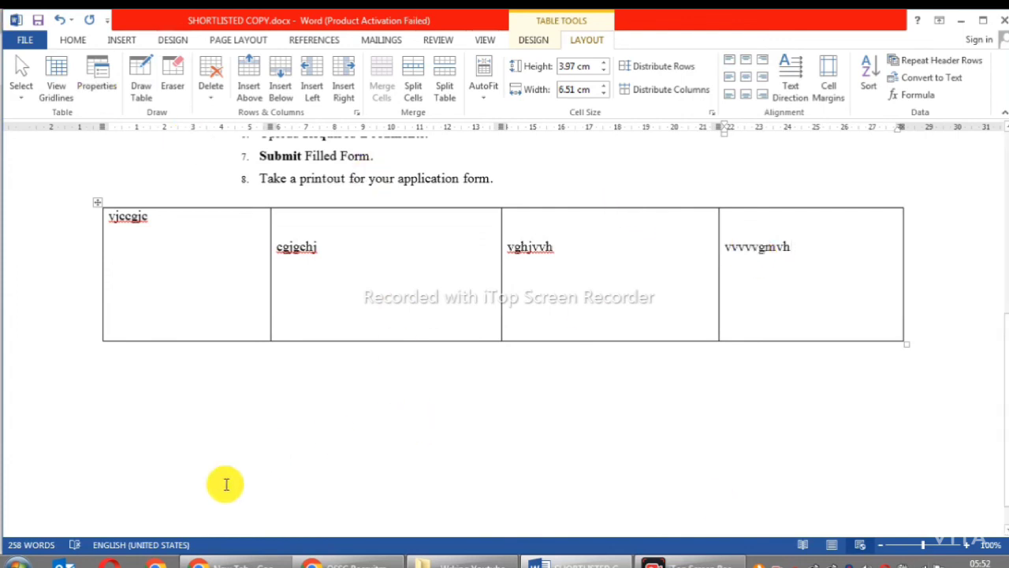
left_click(356, 394)
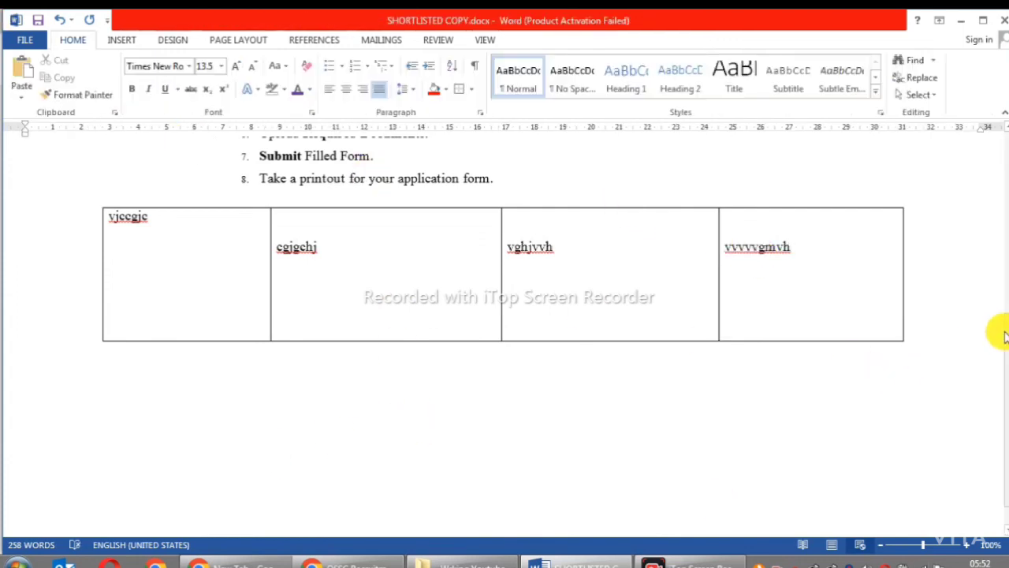
left_click(122, 38)
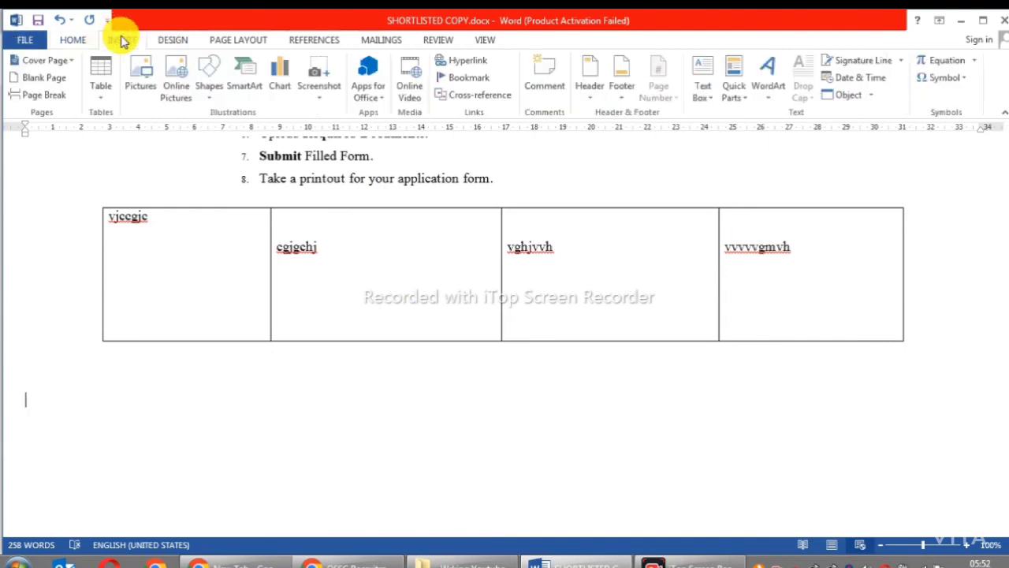
Step: Insert a 5-column, 2-row table through the Insert Table dialog
left_click(108, 101)
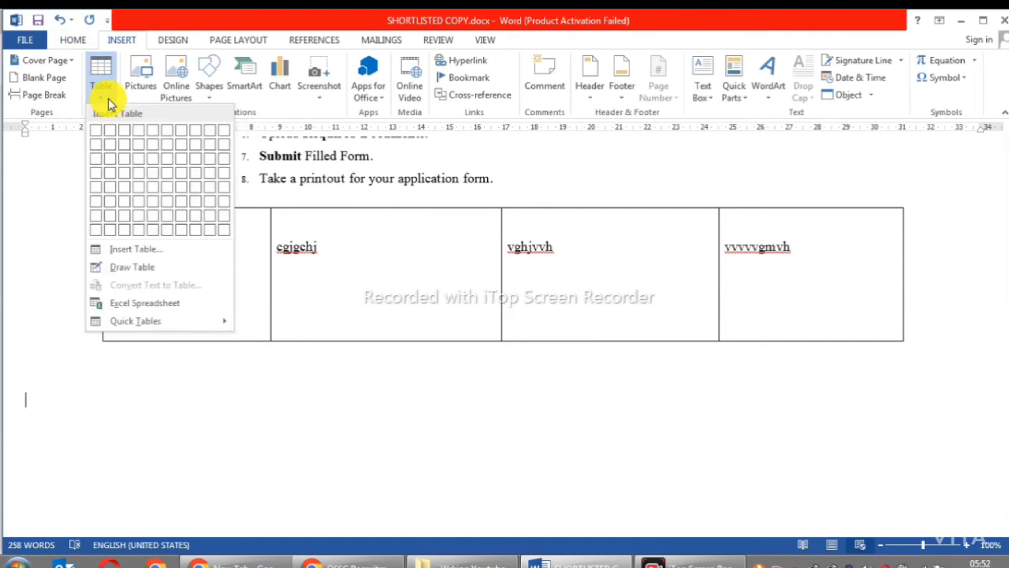
left_click(143, 256)
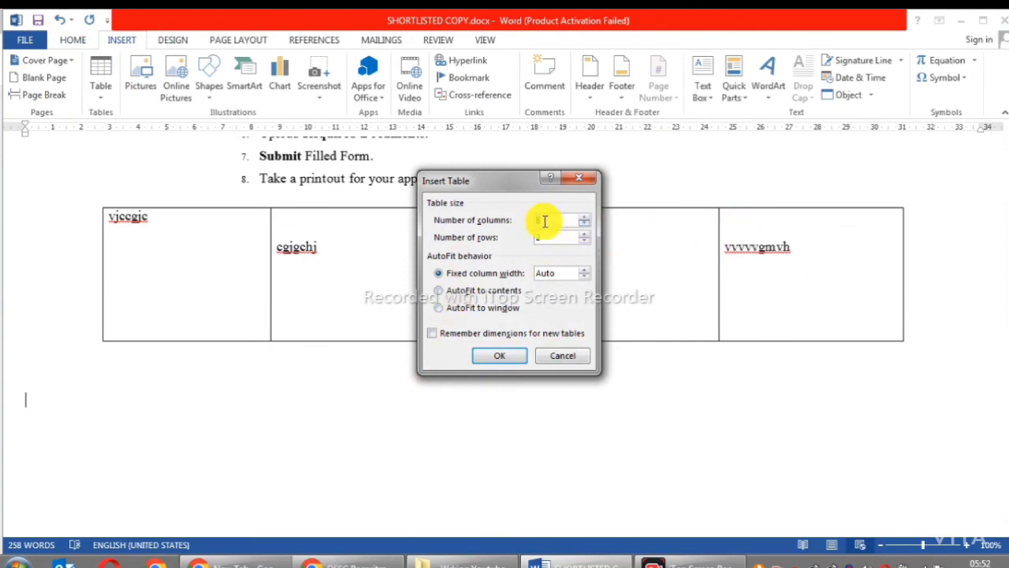
key("BackSpace")
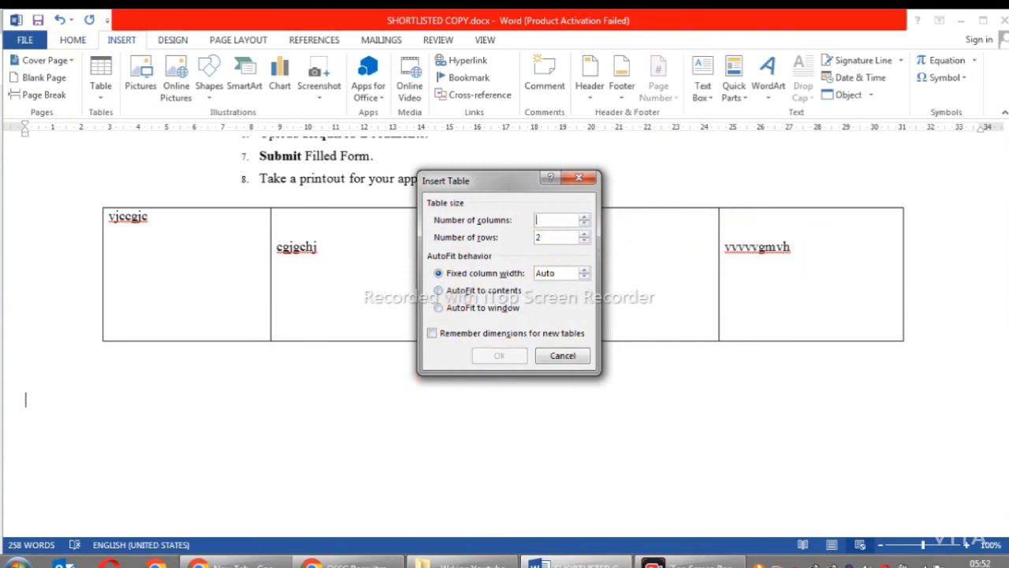
type("5")
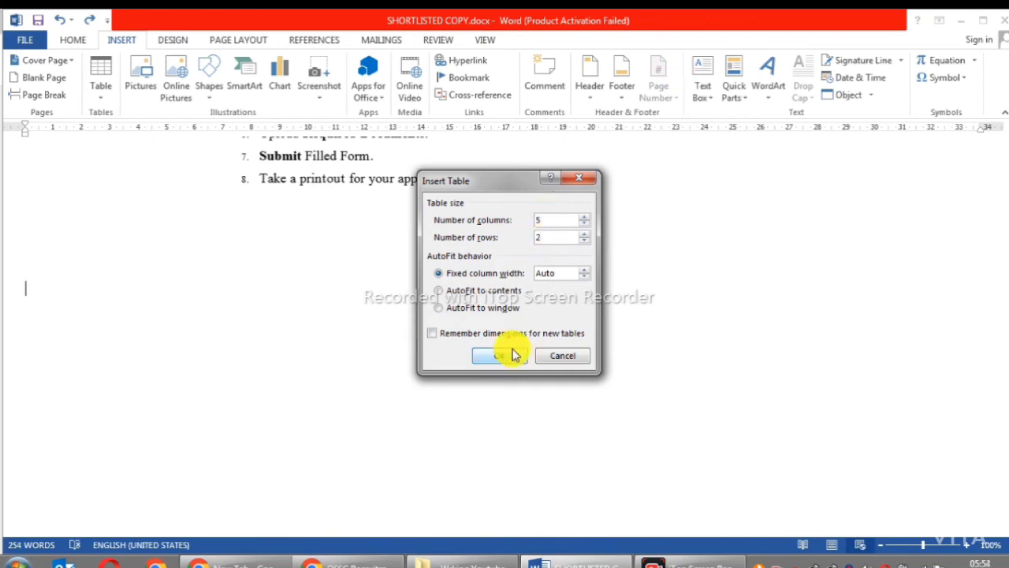
left_click(502, 356)
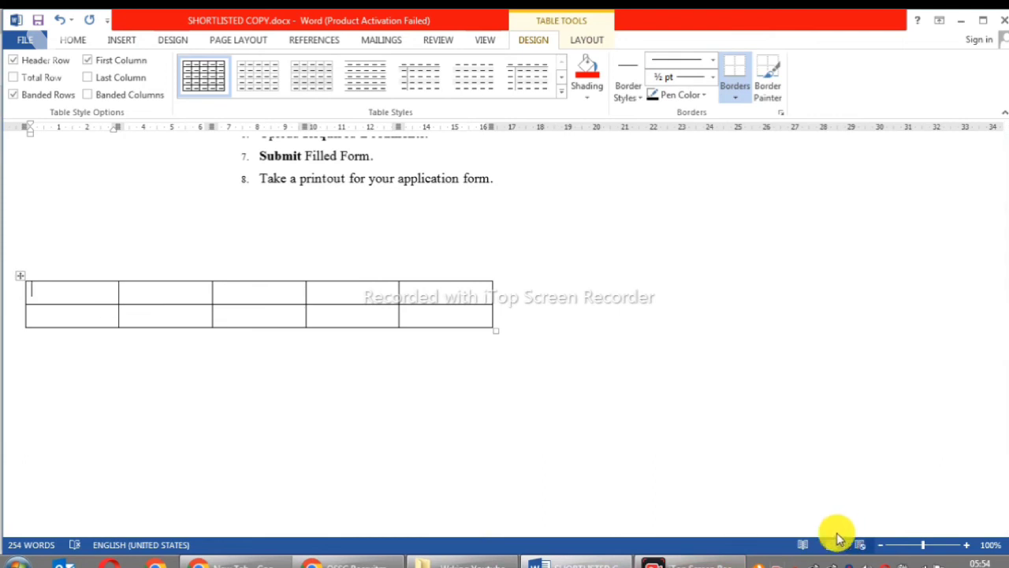
Step: Make a series of drags across the table area below the How to Apply list
left_click_drag(43, 237, 187, 207)
left_click_drag(151, 262, 282, 203)
left_click_drag(232, 258, 395, 182)
left_click_drag(325, 264, 464, 213)
left_click_drag(437, 256, 583, 200)
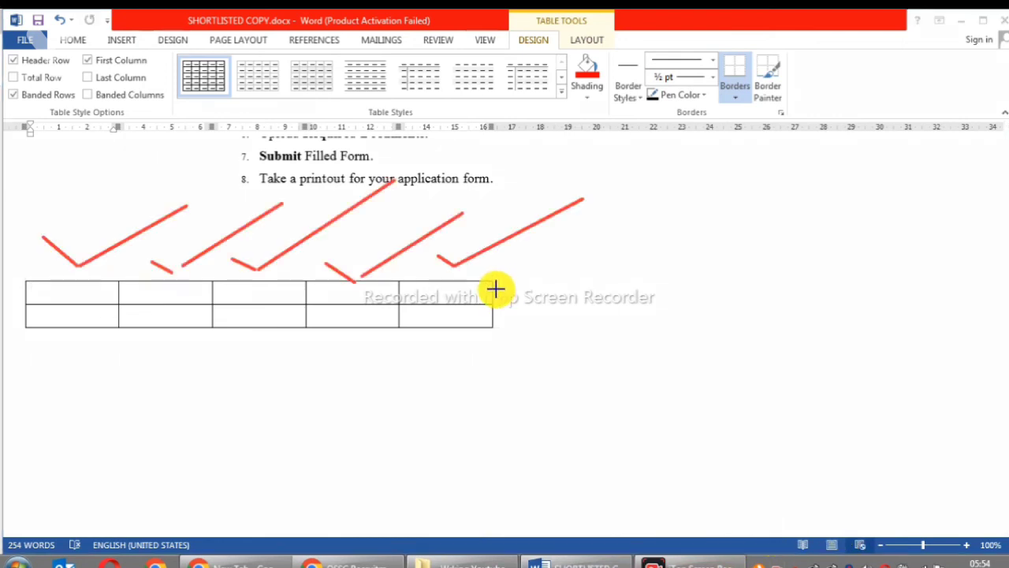
left_click_drag(489, 291, 542, 284)
left_click_drag(493, 317, 588, 290)
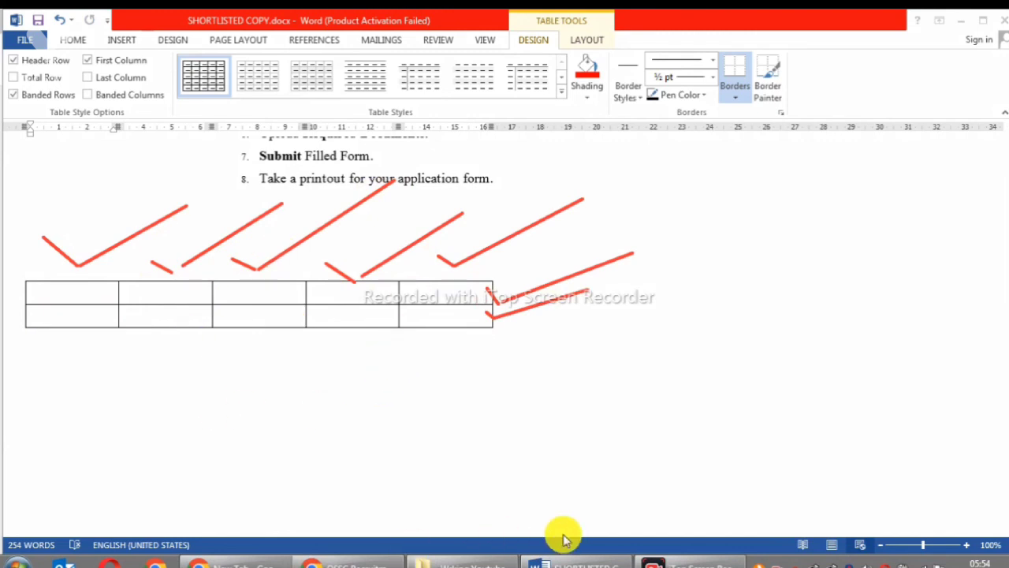
Step: Exit the table tool, scroll back up to the How to Apply section, and show the Home ribbon
key("Escape")
scroll(263, 361, "up", 1)
scroll(686, 338, "up", 2)
scroll(412, 417, "up", 5)
scroll(414, 415, "up", 2)
left_click(72, 40)
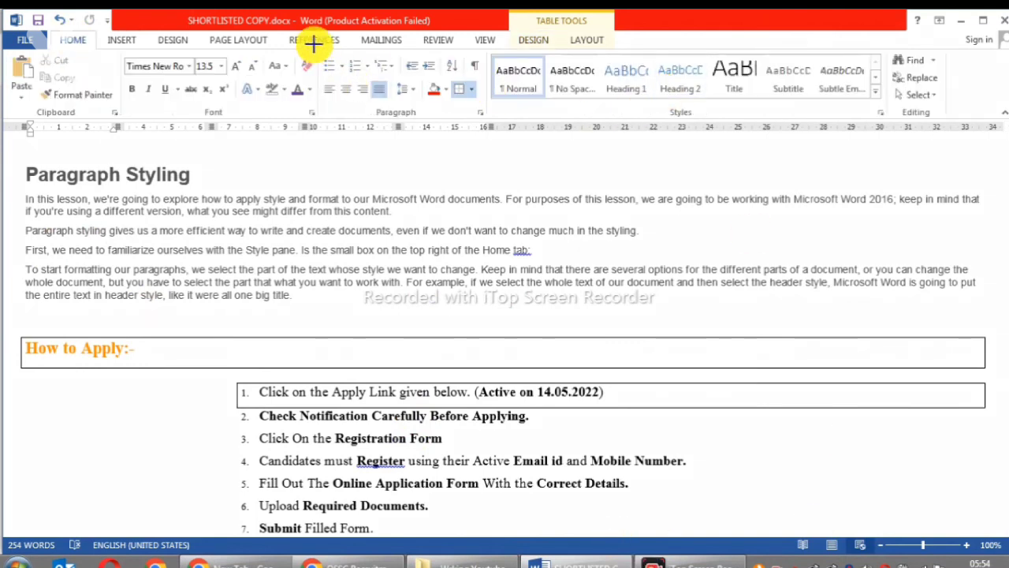
Step: Make two drags, one on the ribbon and one across the document text below it
left_click_drag(316, 45, 316, 59)
left_click_drag(343, 112, 487, 124)
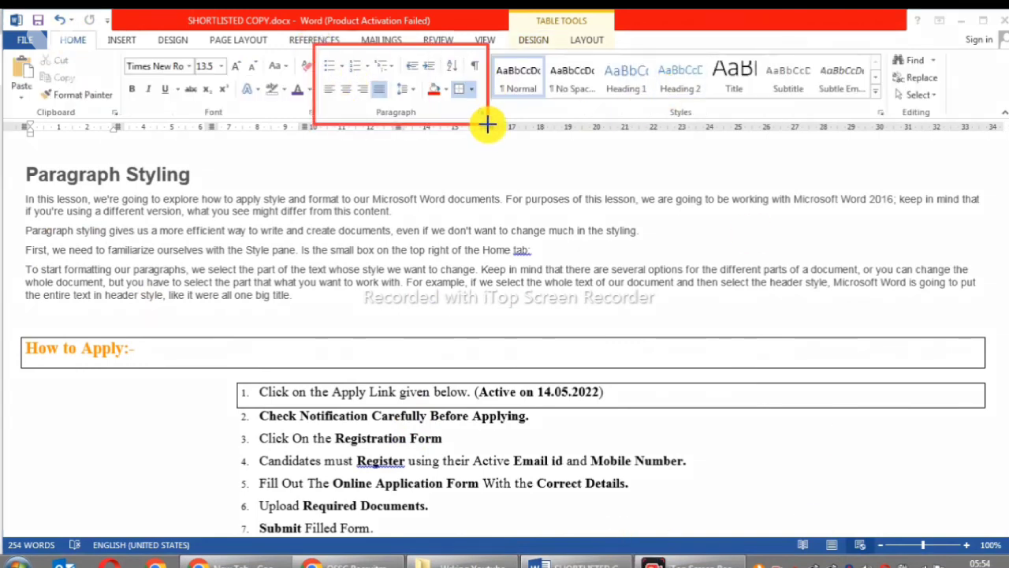